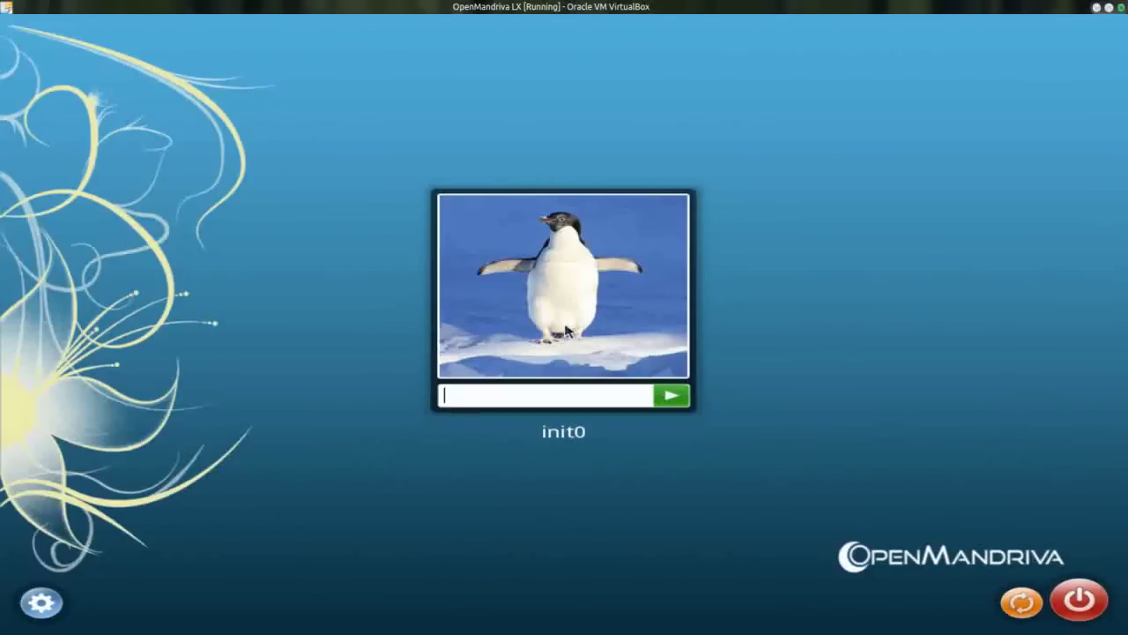
Step: Enter the account password in the login screen's password field
text(*******)
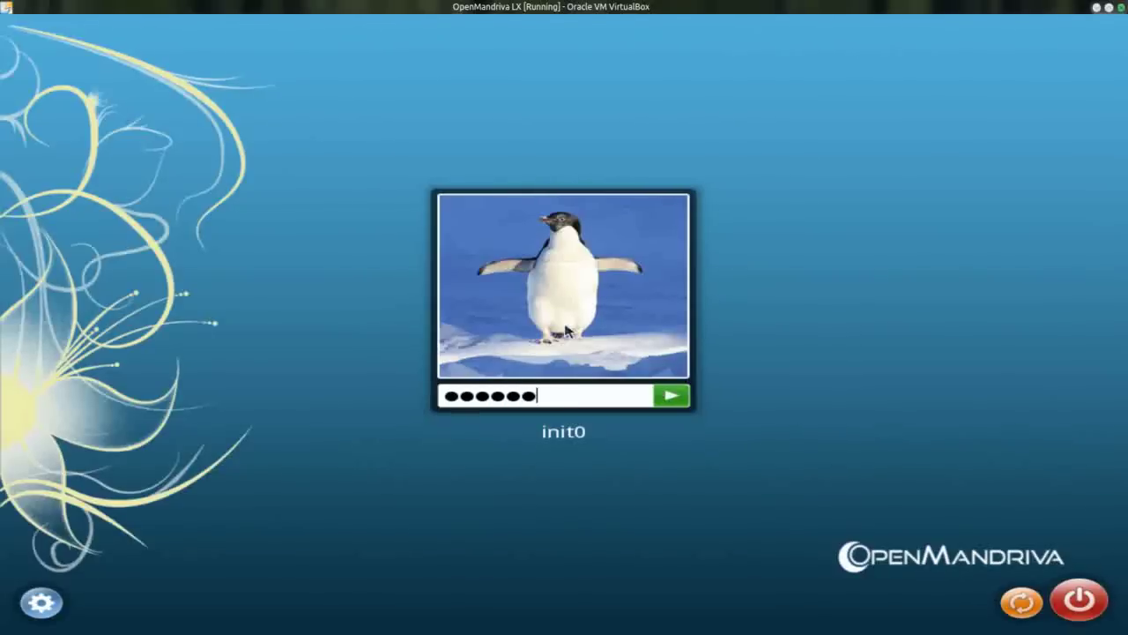
Step: Submit the password and let the KDE desktop finish loading
key(Return)
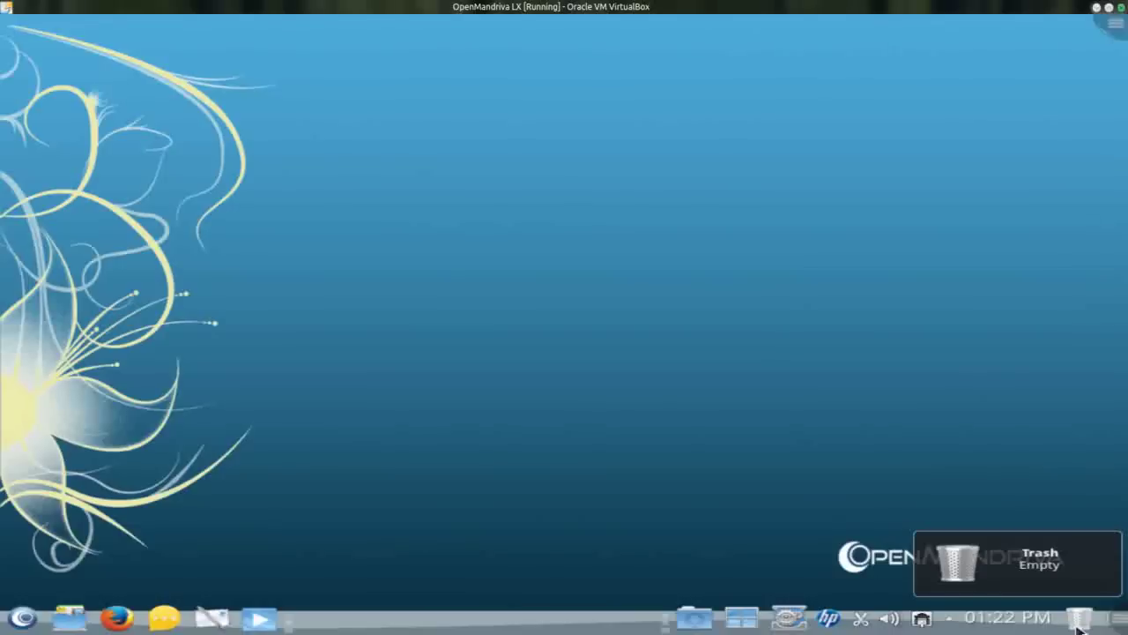
mouse_move(1014, 626)
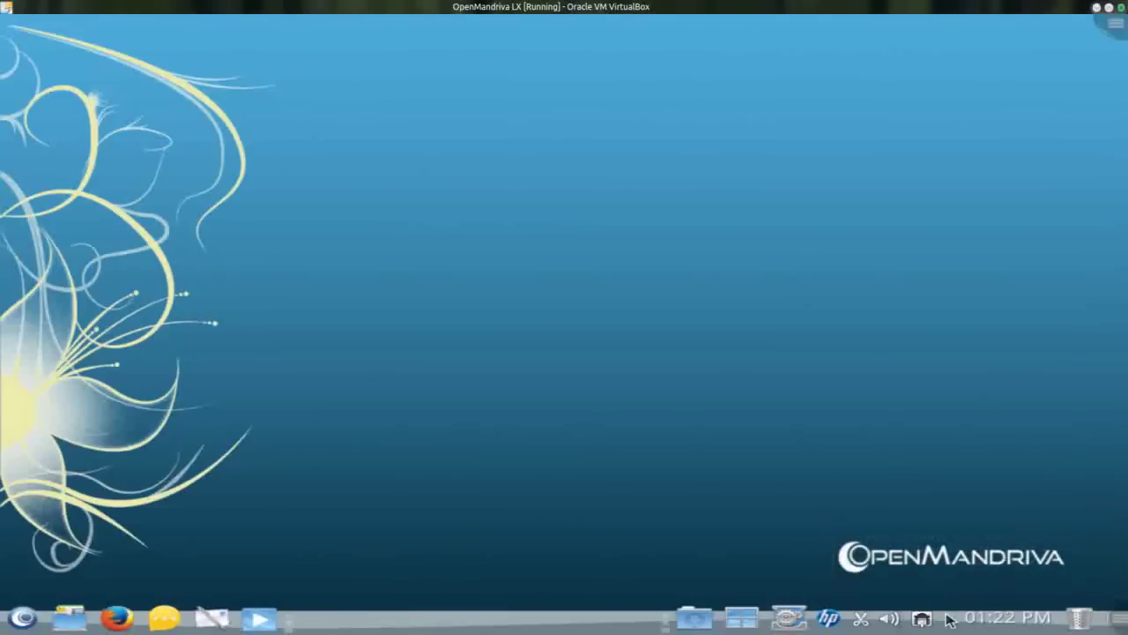
mouse_move(922, 620)
mouse_move(887, 622)
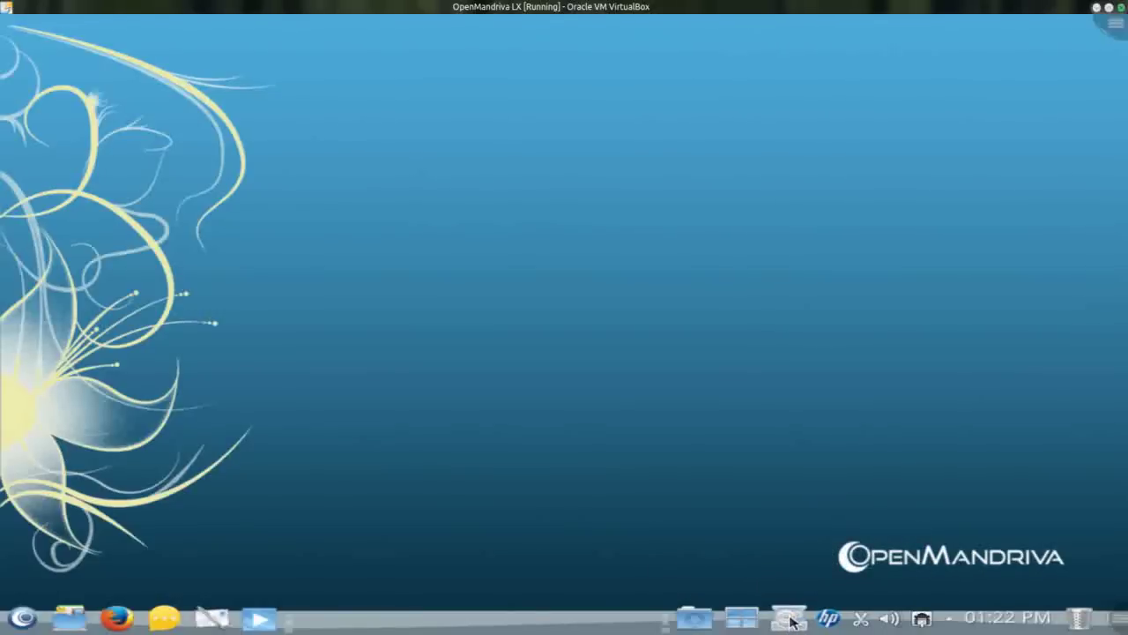
click(791, 621)
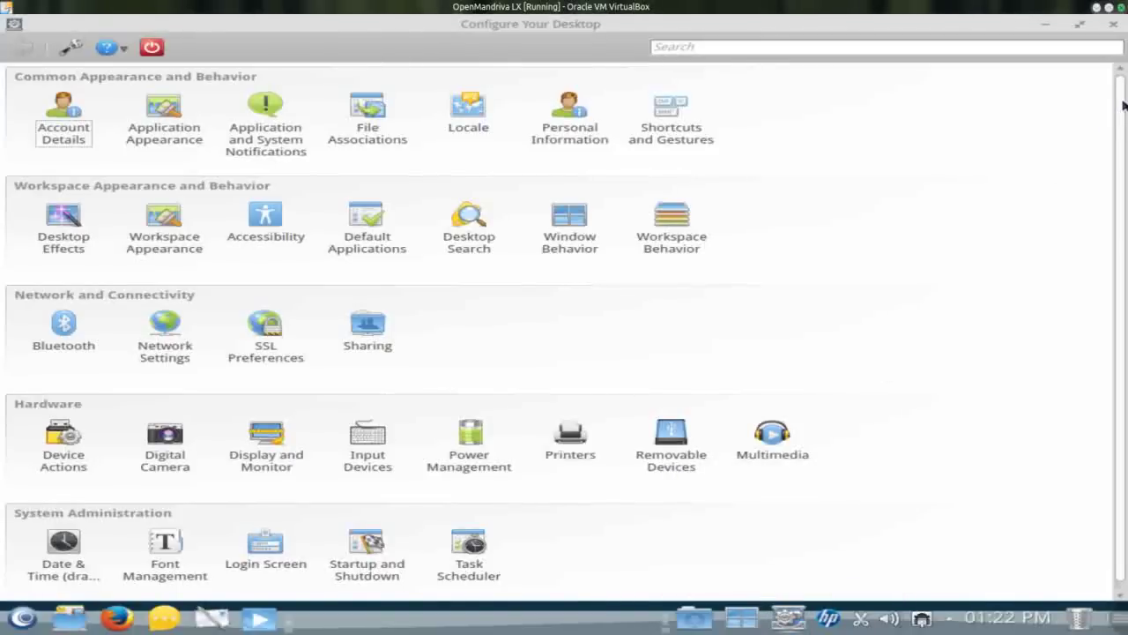
scroll(1124, 106, down, 1)
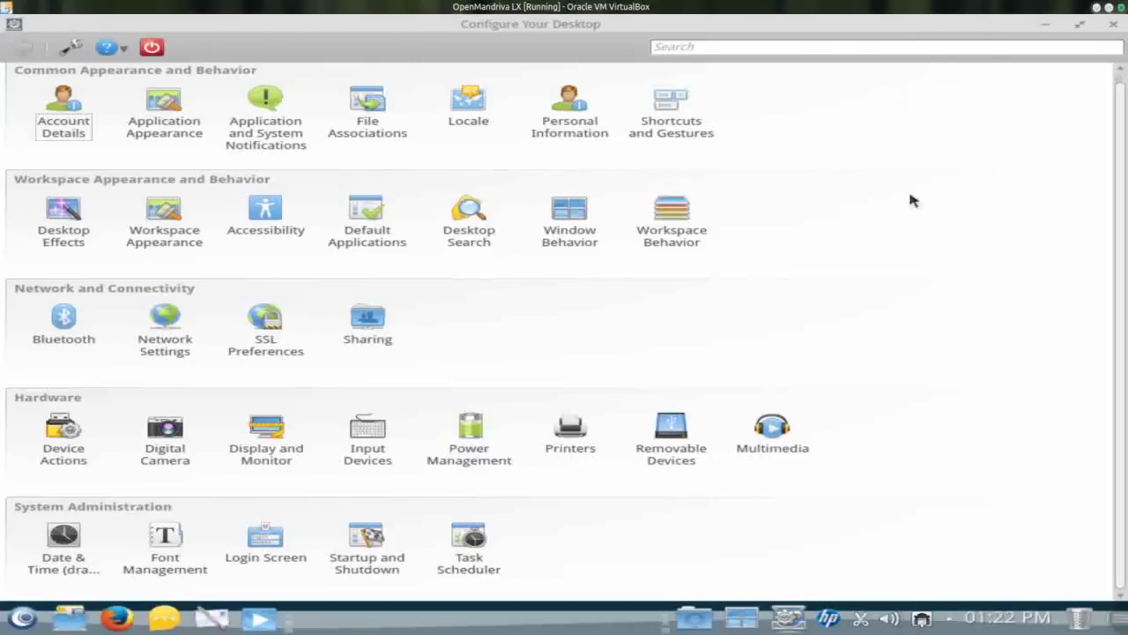
click(1114, 23)
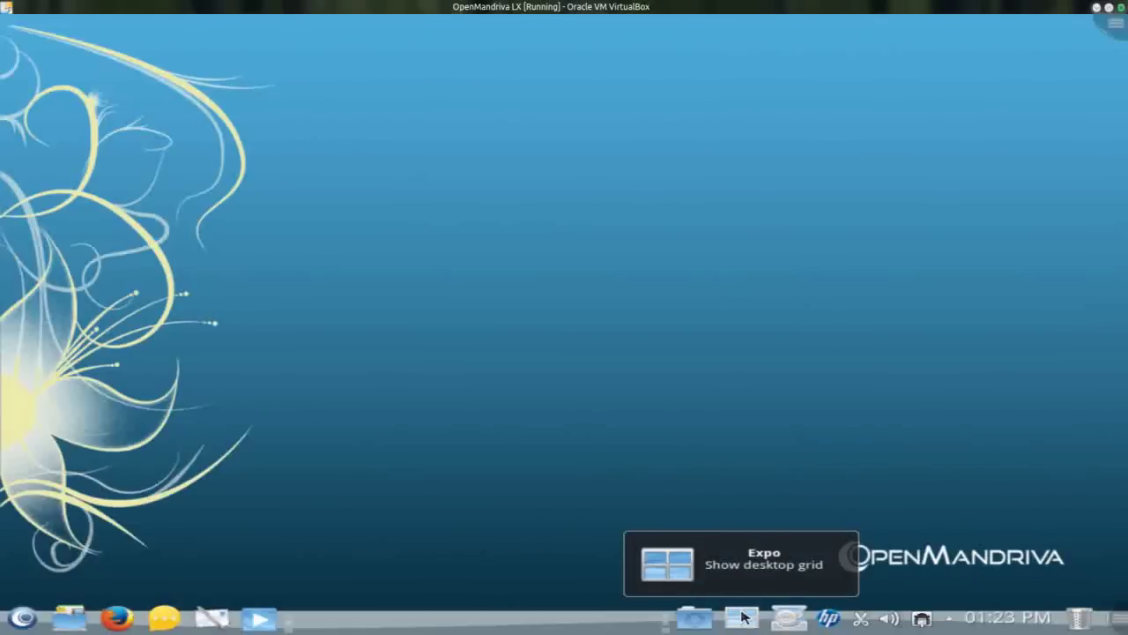
Step: Add a fifth virtual desktop from the Expo desktop grid
click(743, 617)
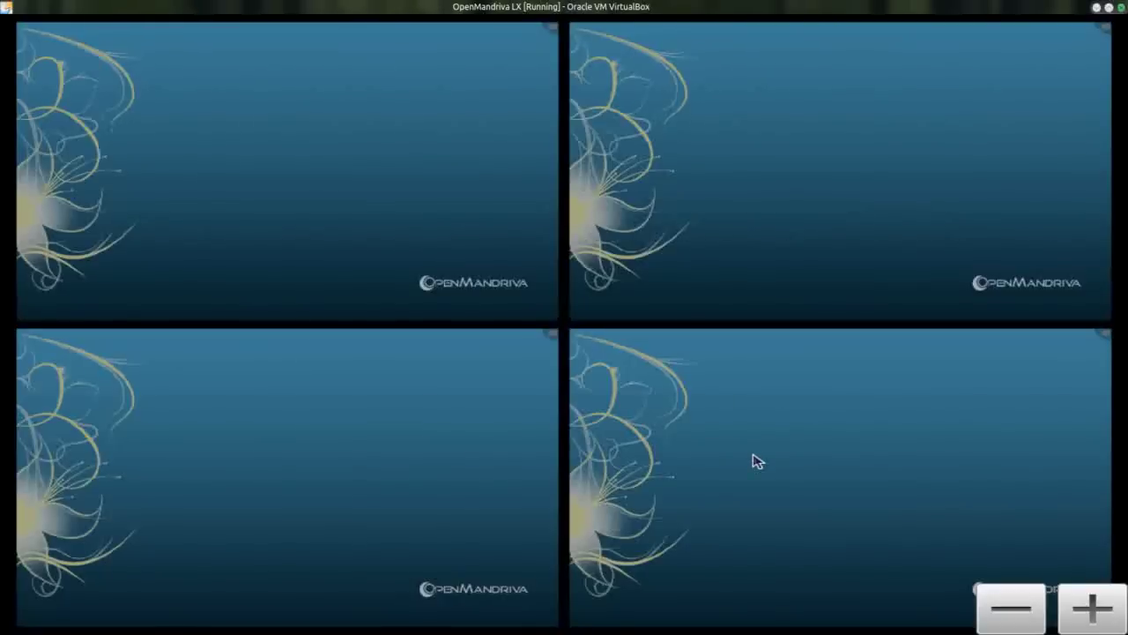
click(1092, 608)
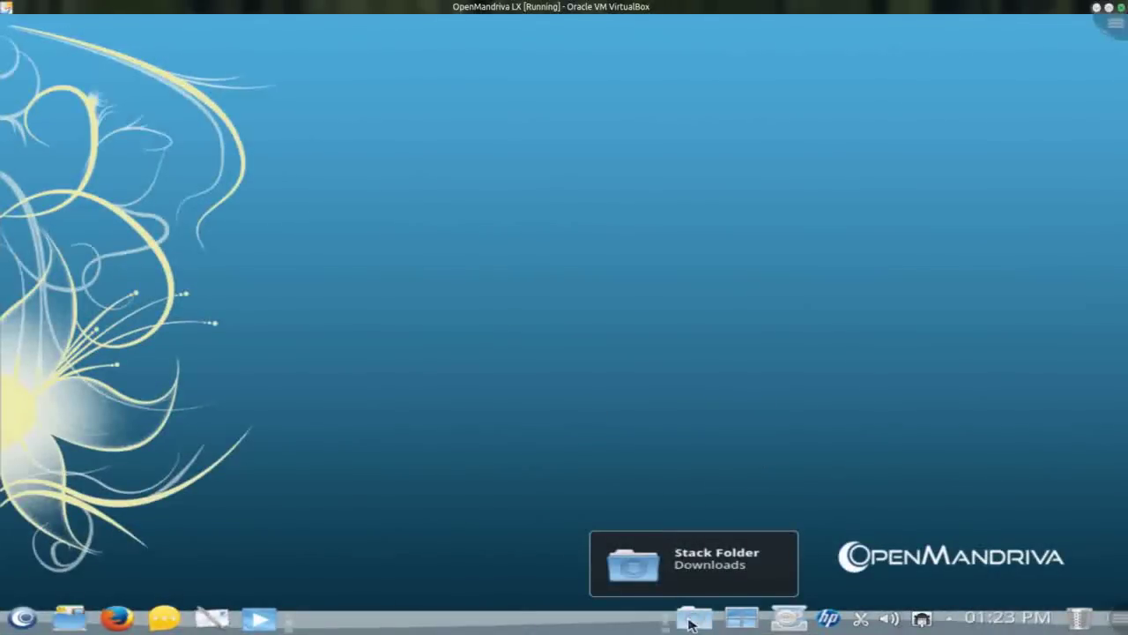
click(691, 621)
click(685, 572)
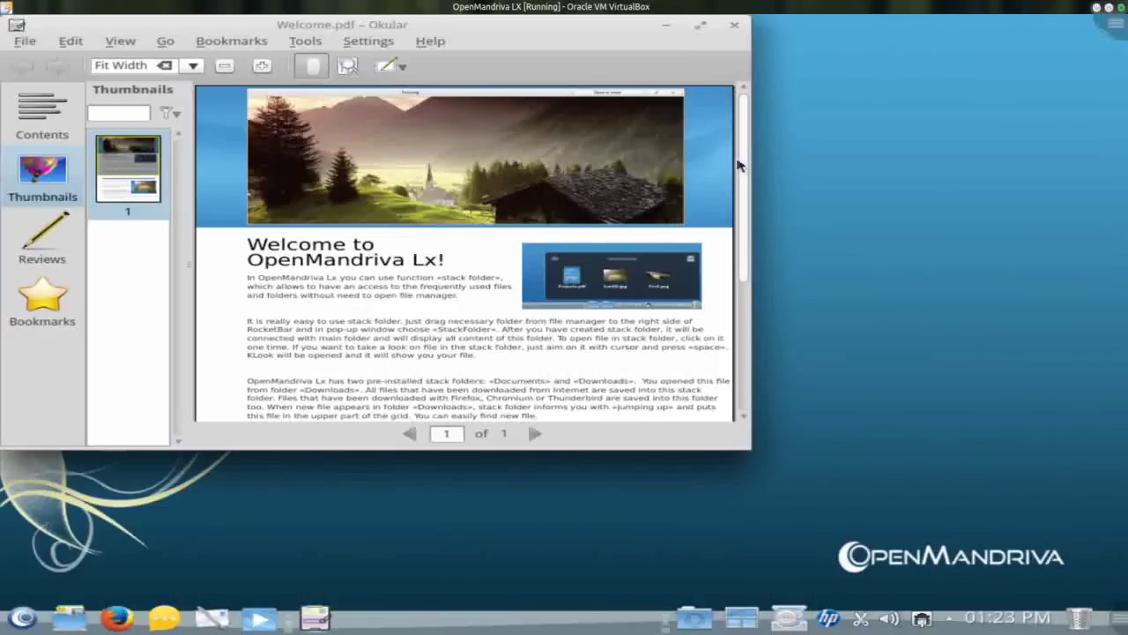
click(736, 25)
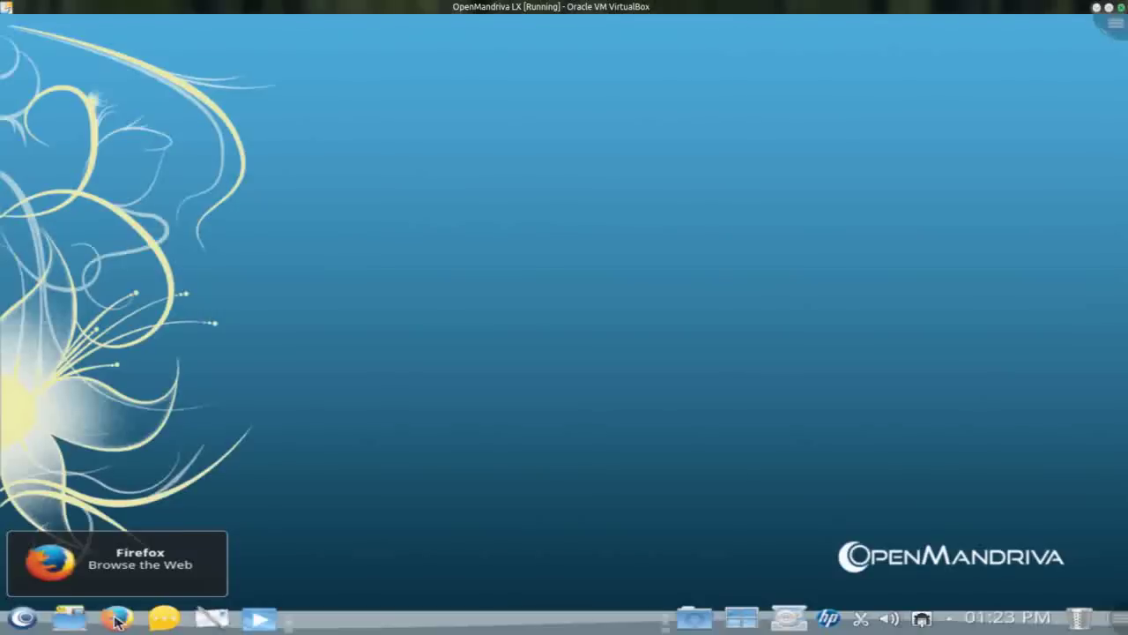
click(69, 619)
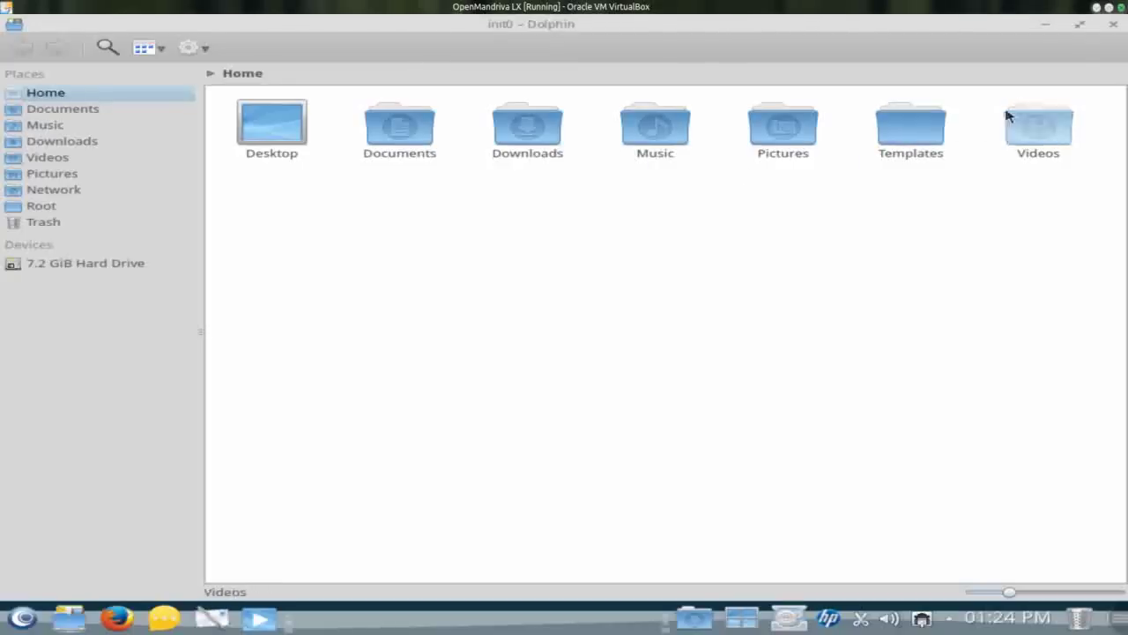
click(1113, 23)
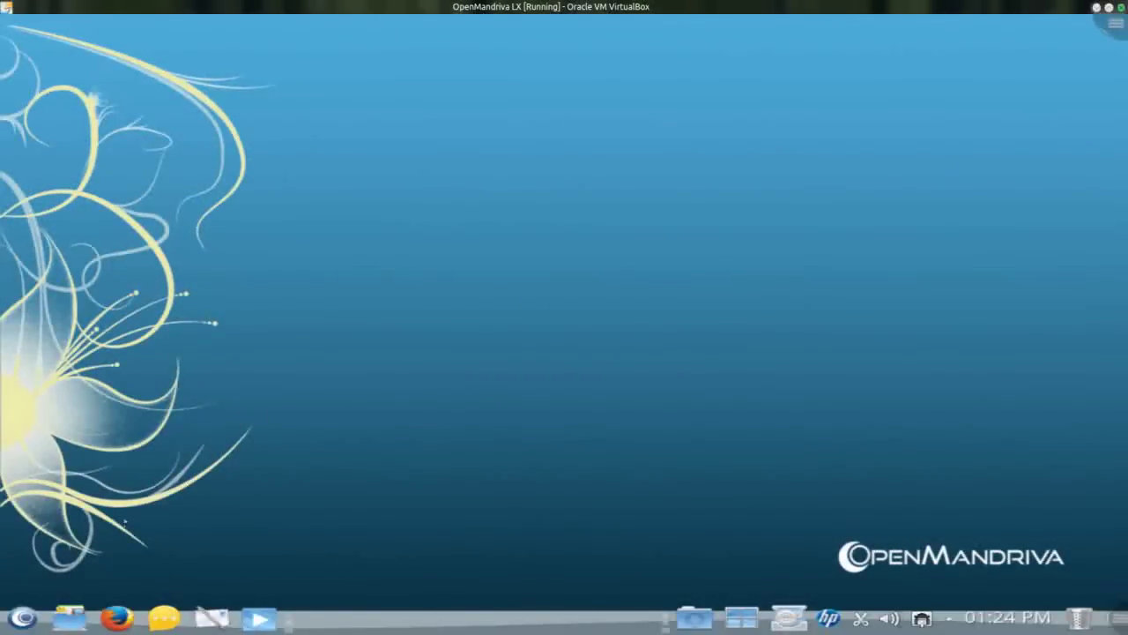
Step: Open the Welcome launcher and switch to its TimeFrame documents view
click(23, 618)
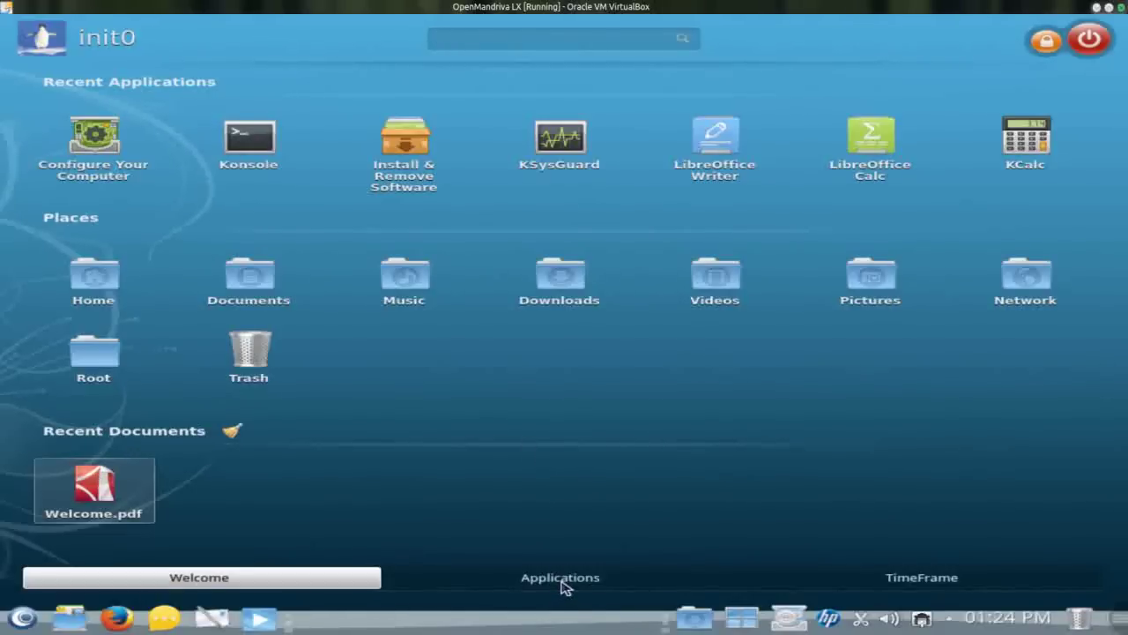
click(563, 582)
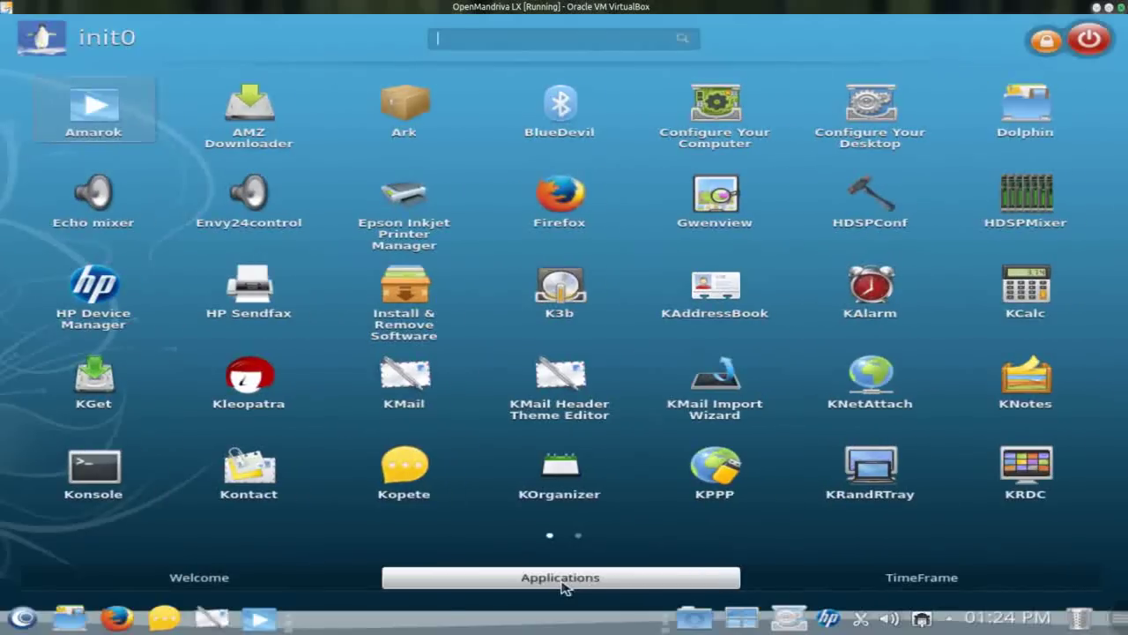
click(768, 584)
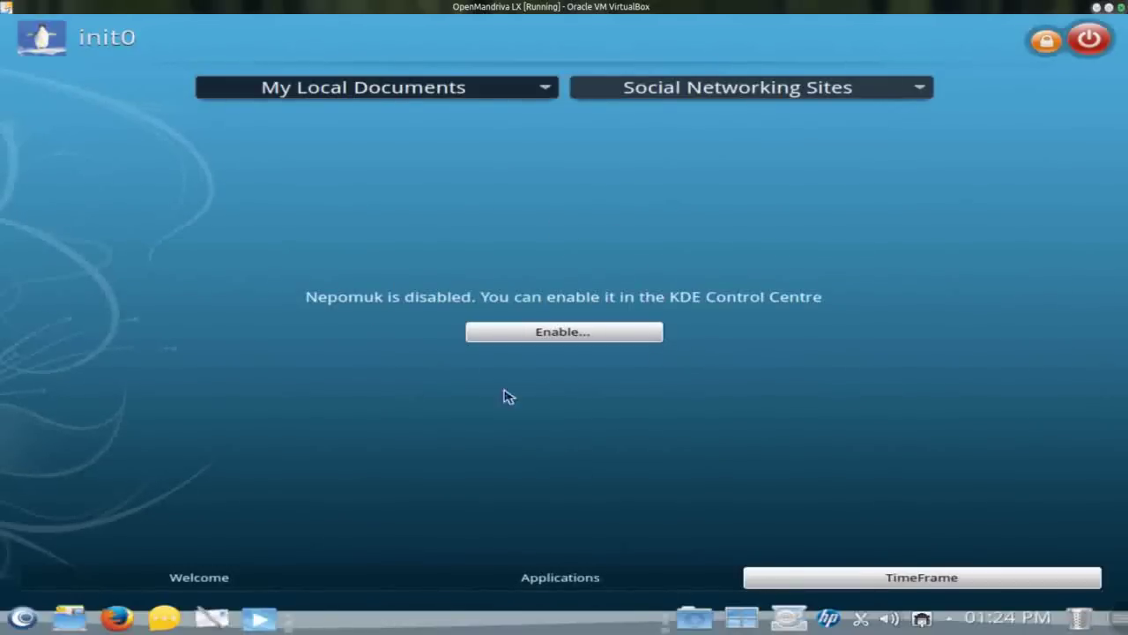
Step: Return to the Applications grid and dismiss the 'No medium found' warning
click(569, 578)
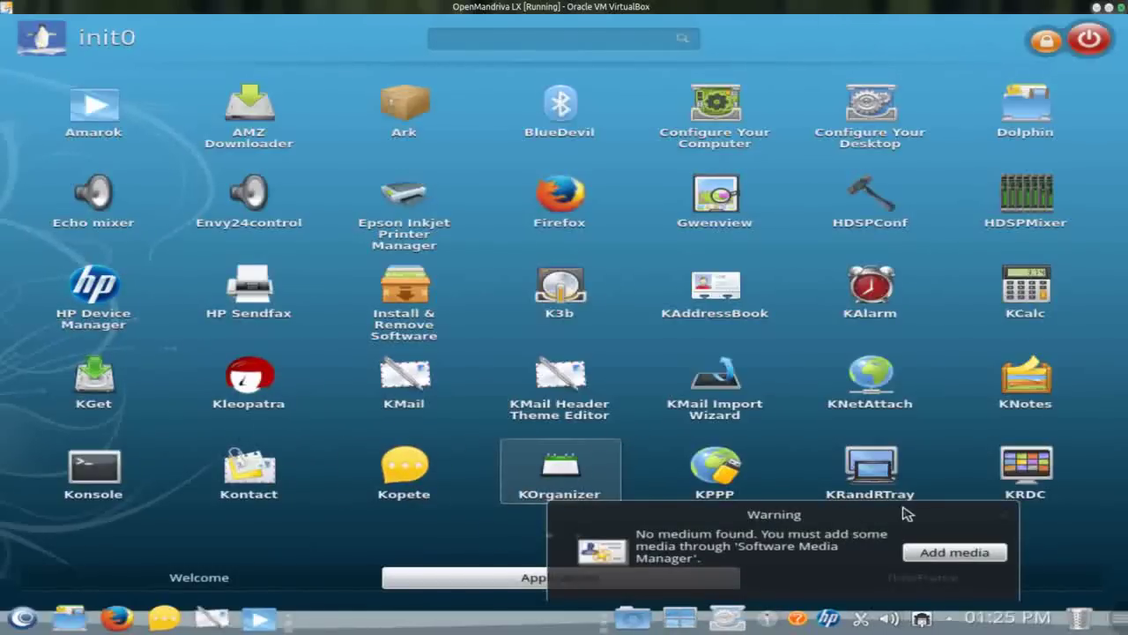
click(989, 514)
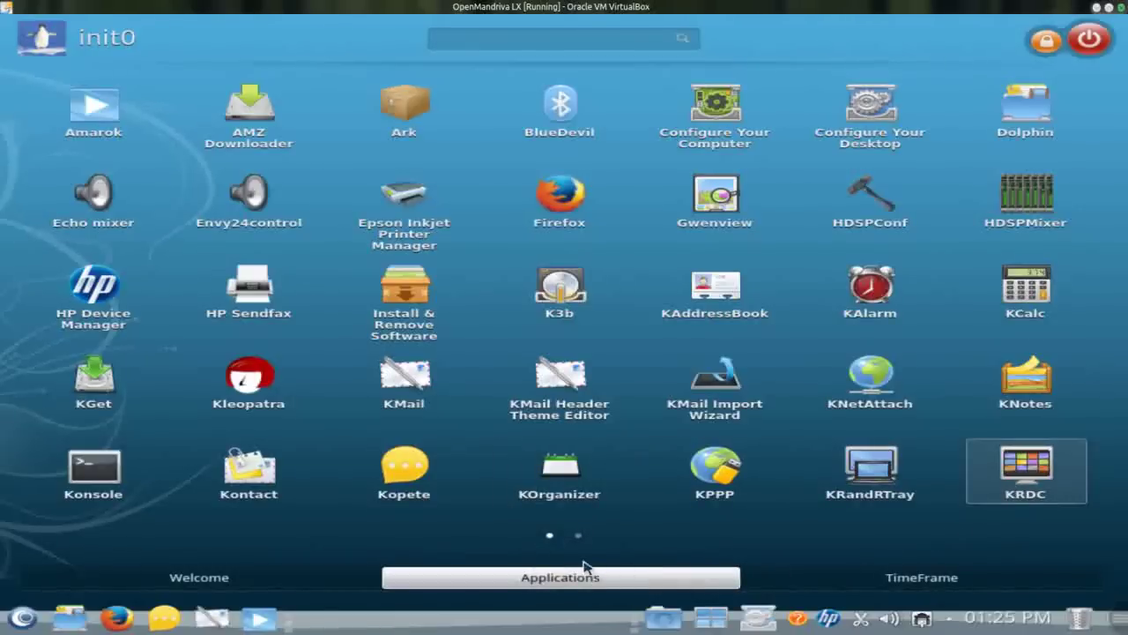
Step: Launch KSysGuard from the second page of the Applications grid
click(578, 535)
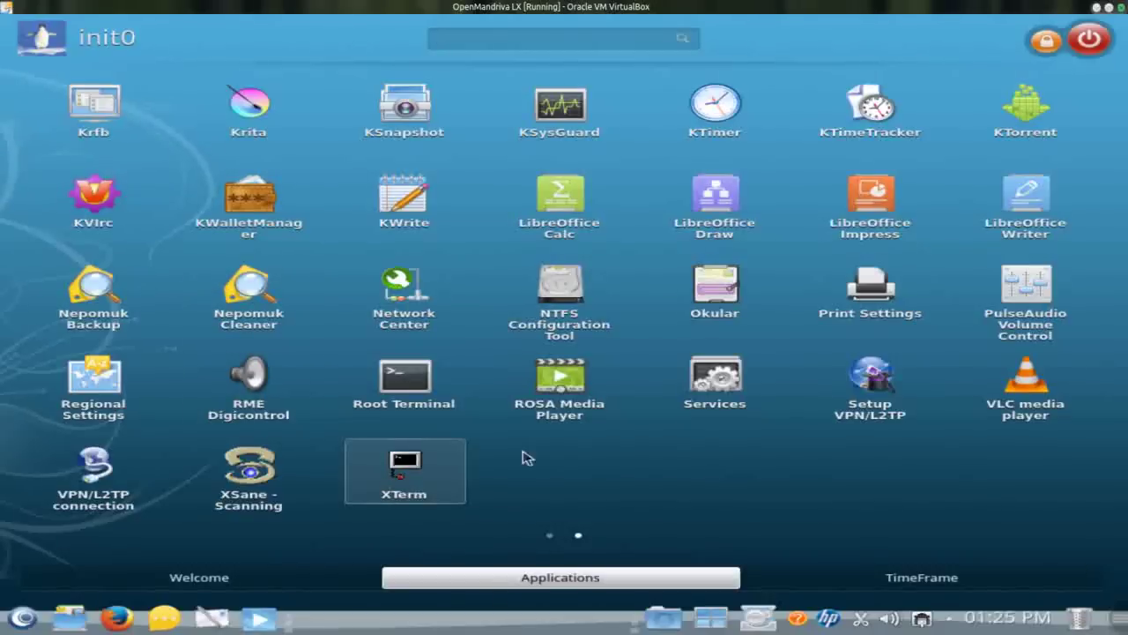
click(561, 124)
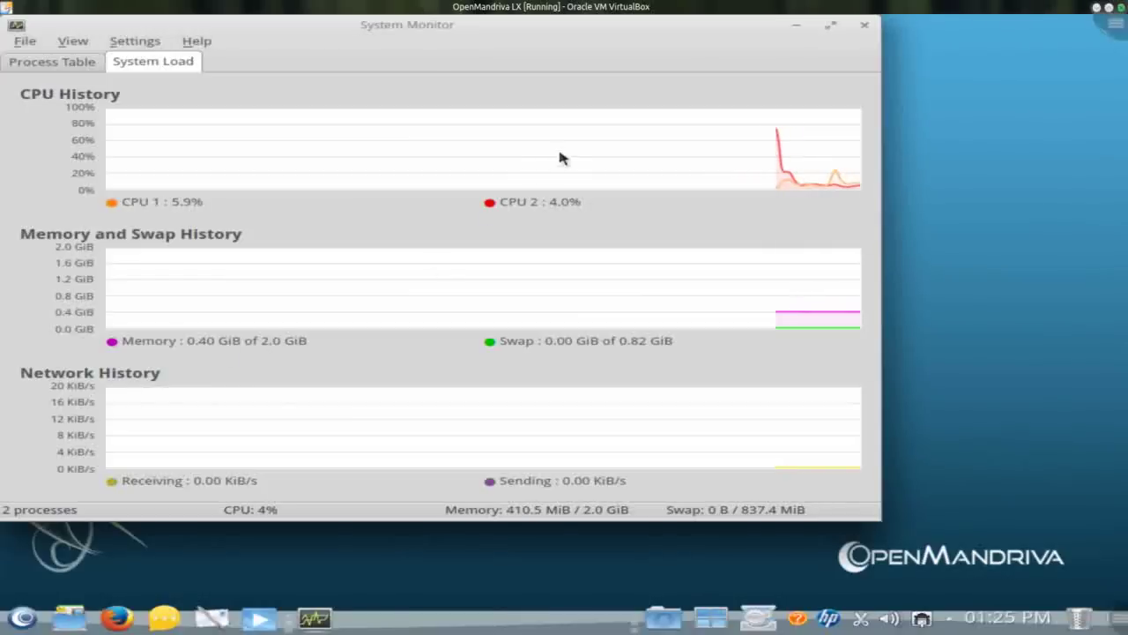
Step: Nudge the System Monitor window down, then close it
drag(638, 43, 721, 98)
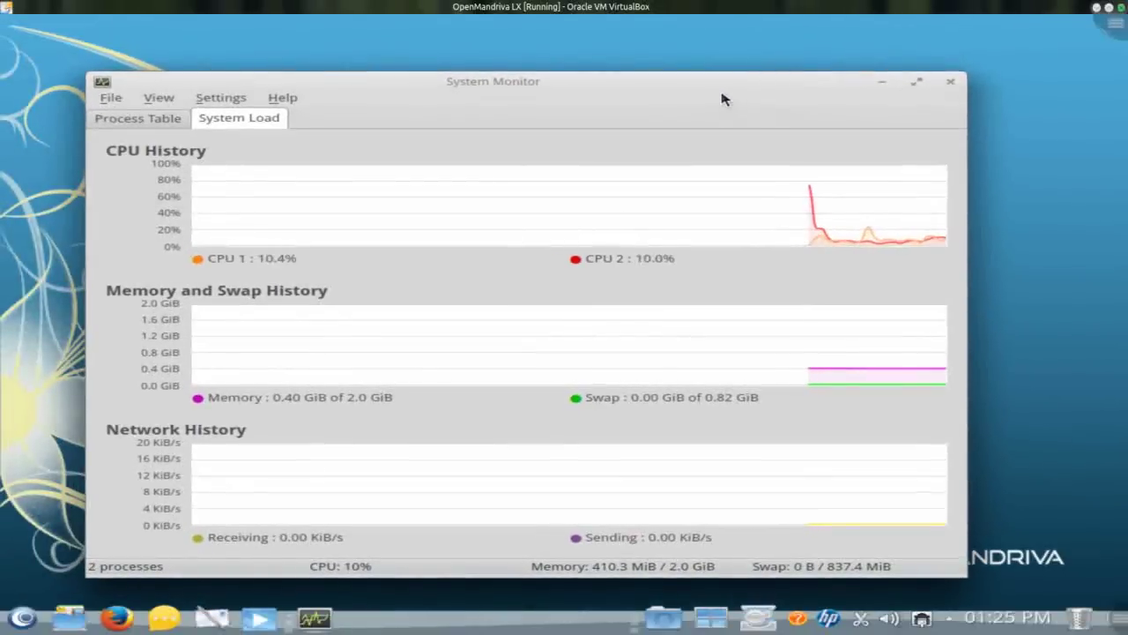
click(949, 82)
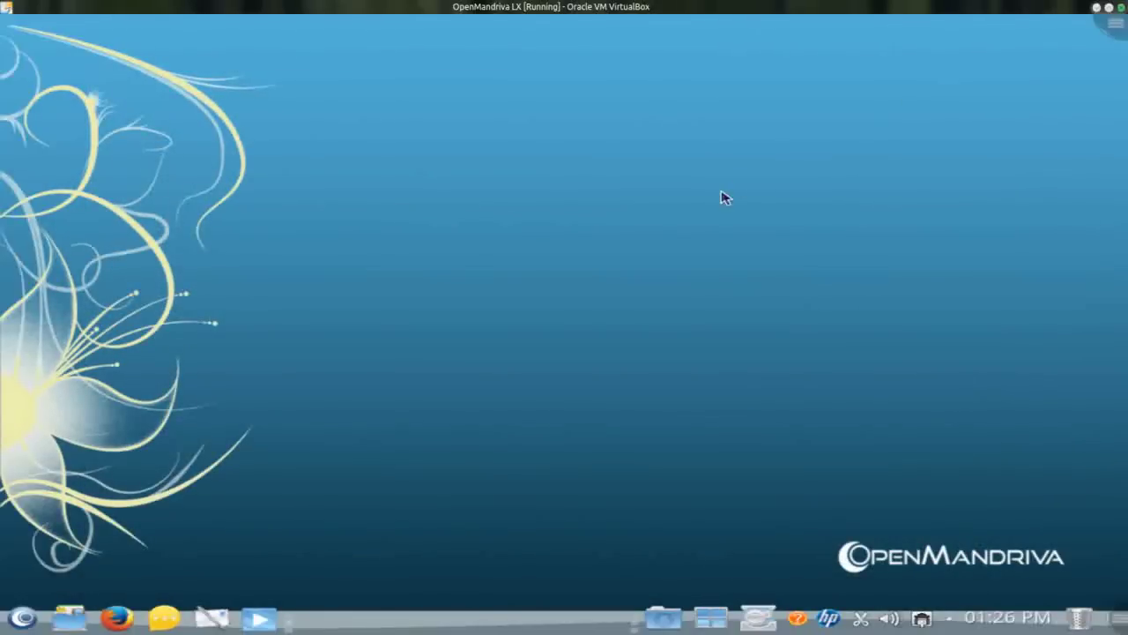
Step: Reopen the launcher on its Applications grid, showing Krfb through XTerm
click(25, 615)
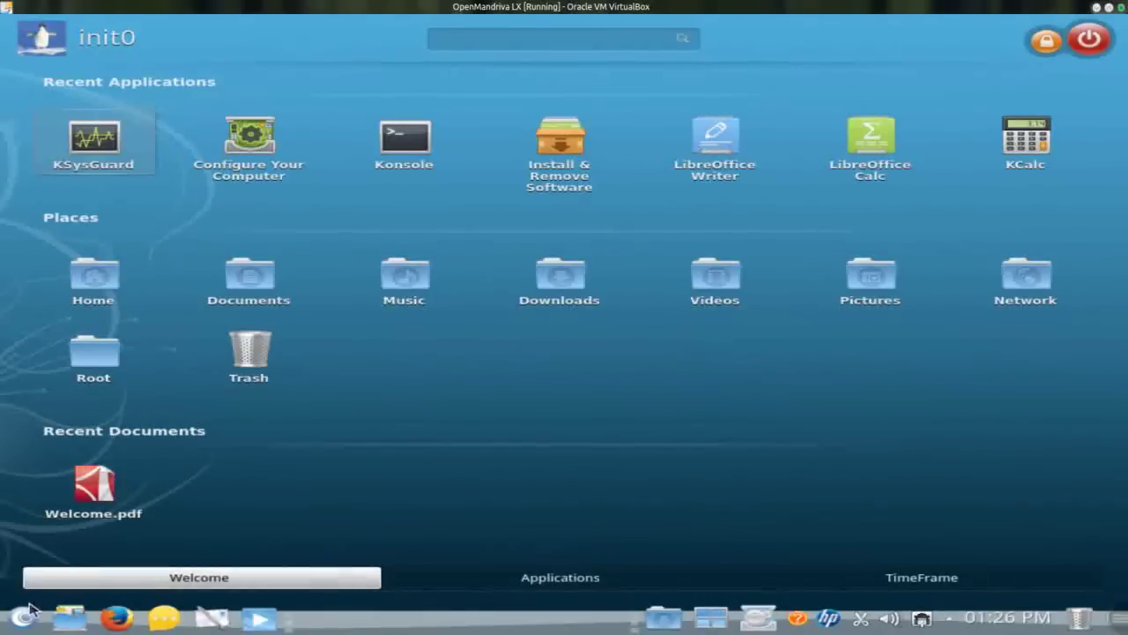
click(461, 576)
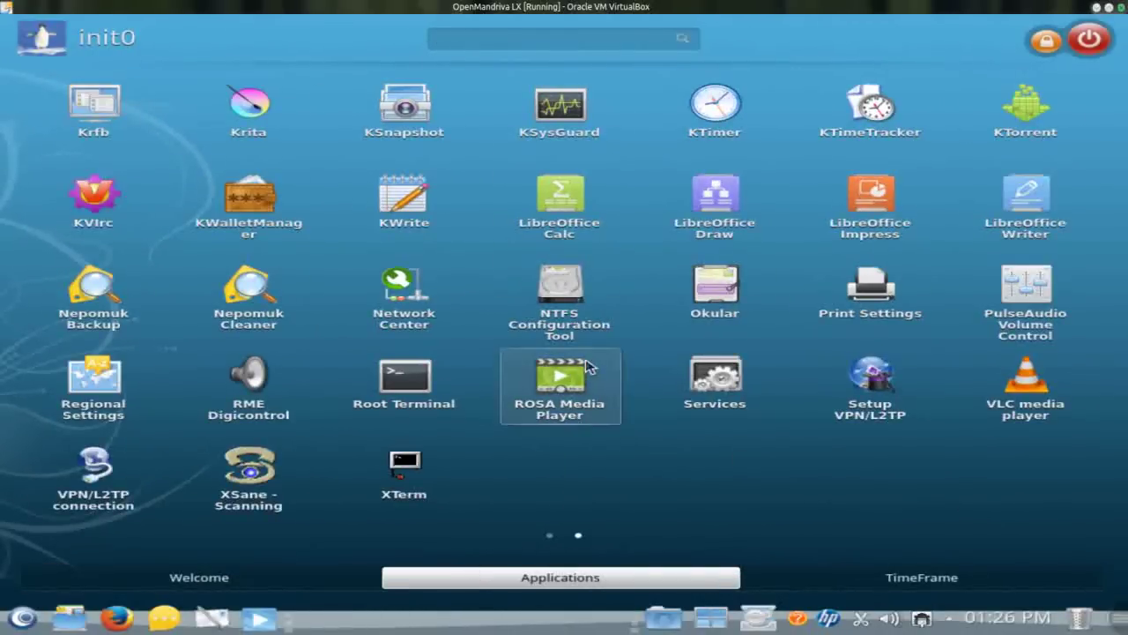
Step: Launch Configure Your Computer from the first Applications page
click(547, 535)
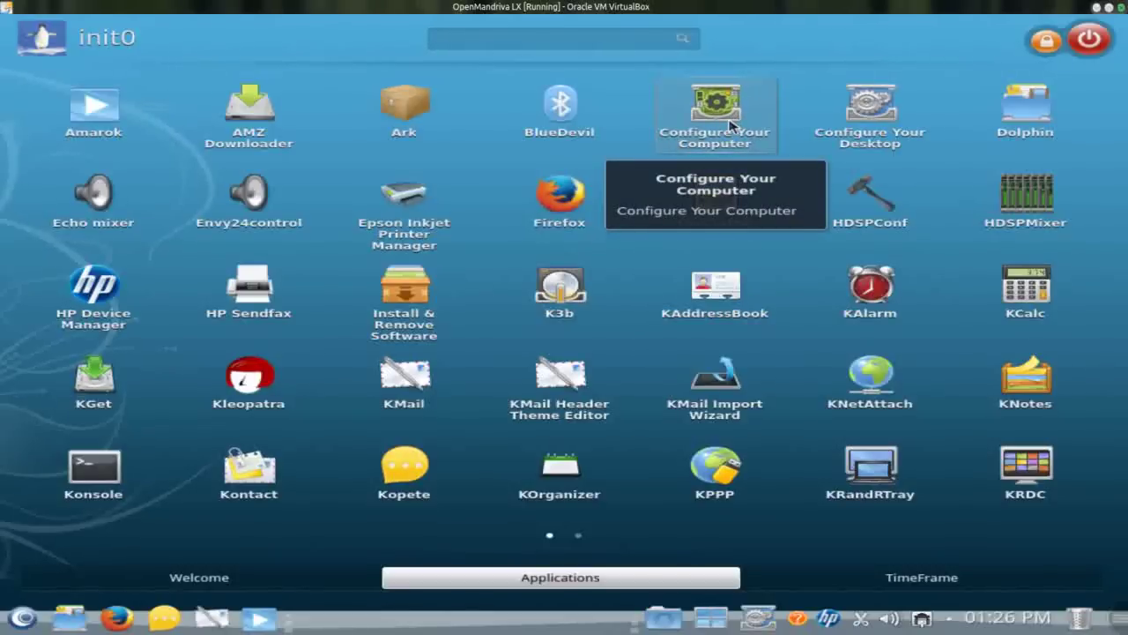
click(730, 126)
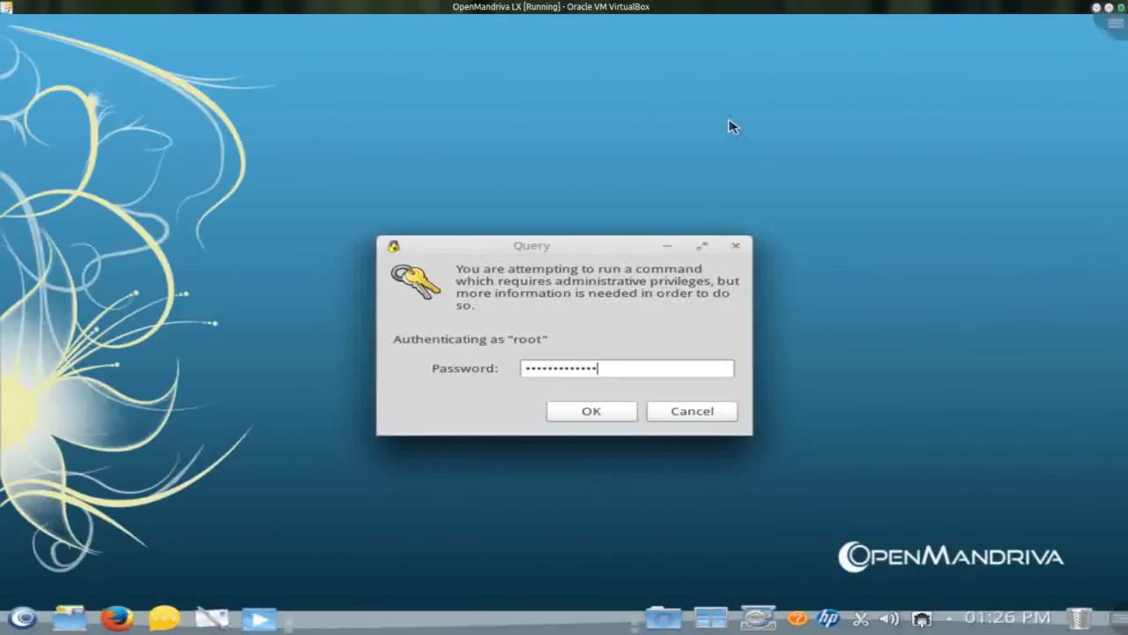
Step: Submit the root password to open the Control Center on Software Management
key(Return)
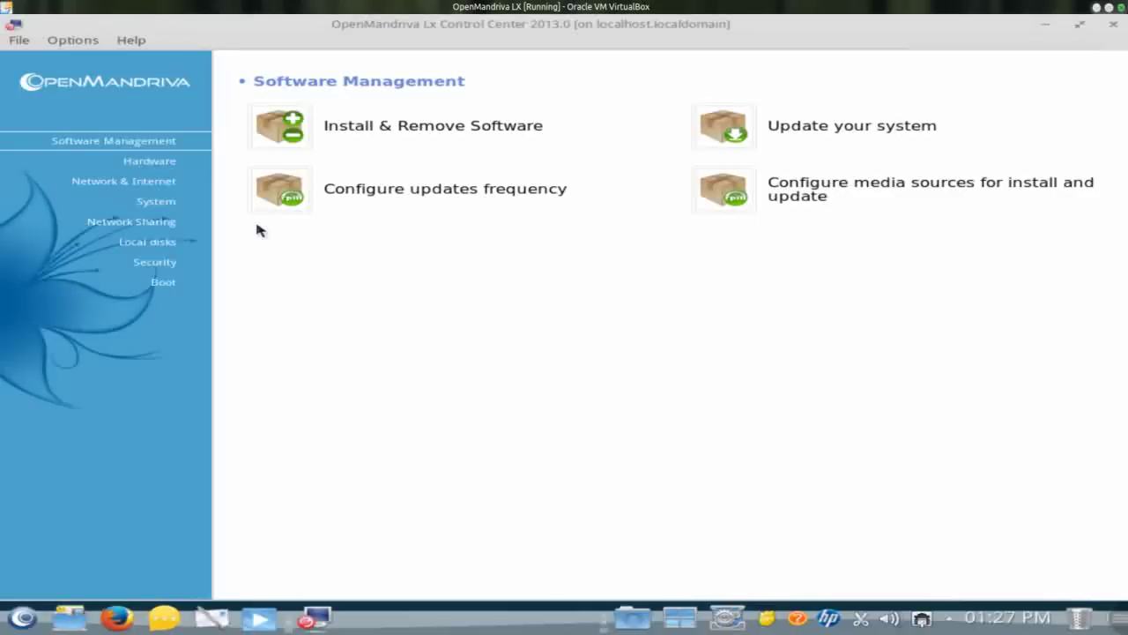
click(156, 162)
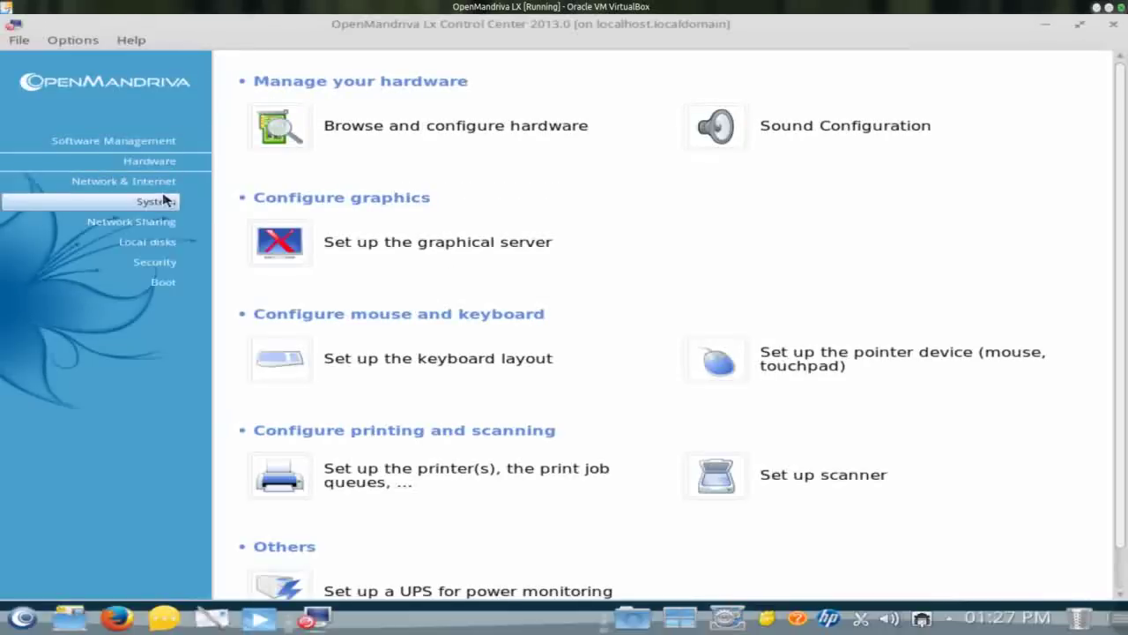
click(168, 186)
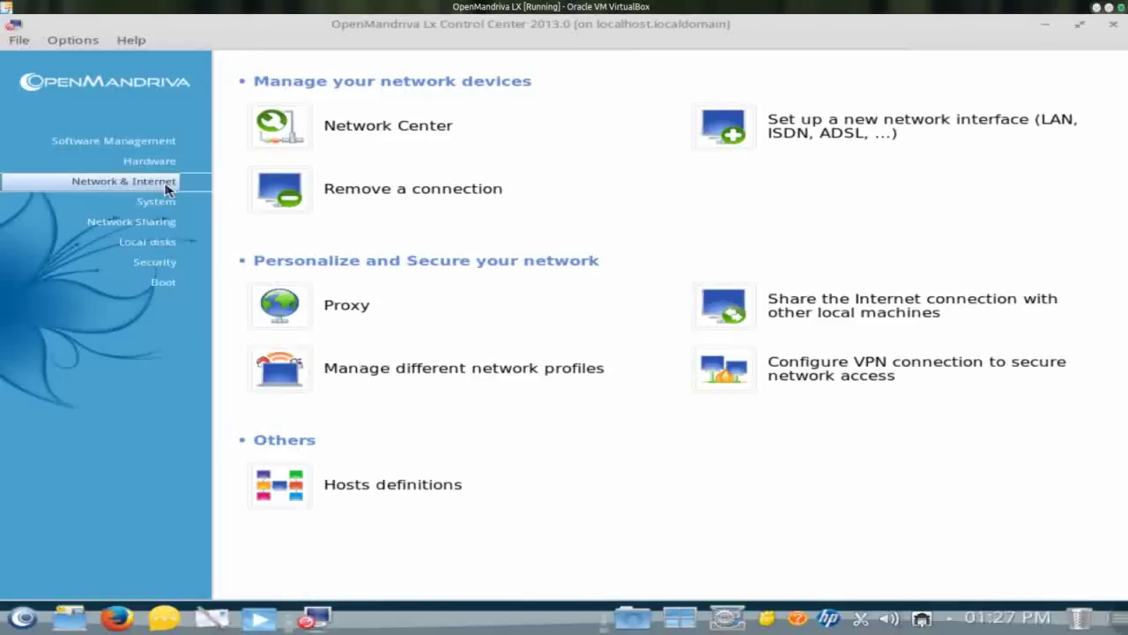
click(165, 203)
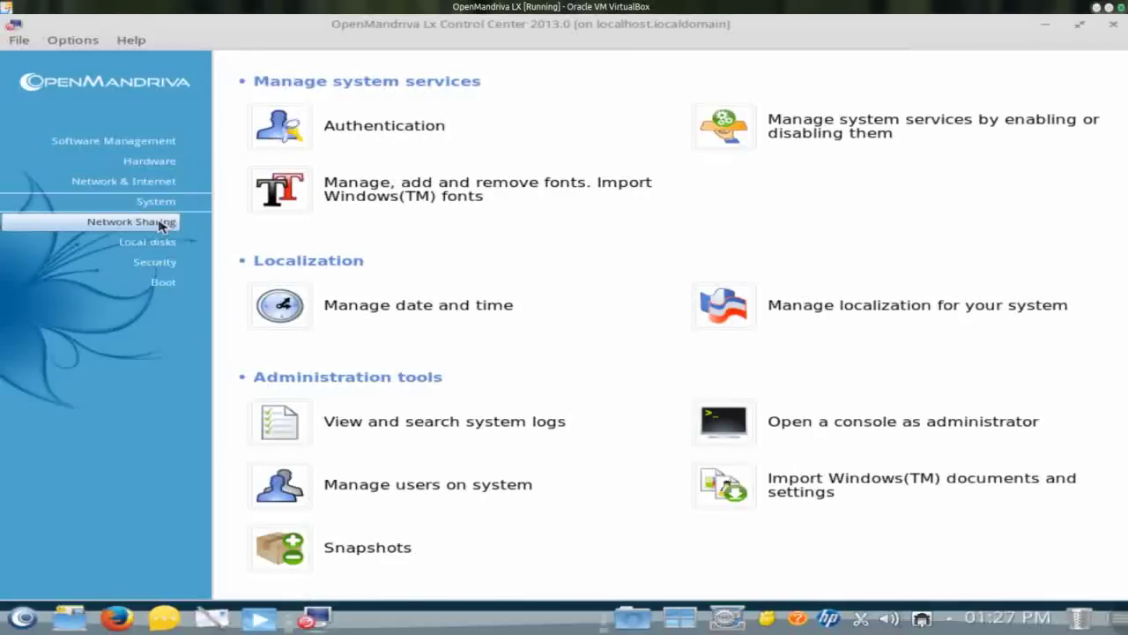
click(161, 224)
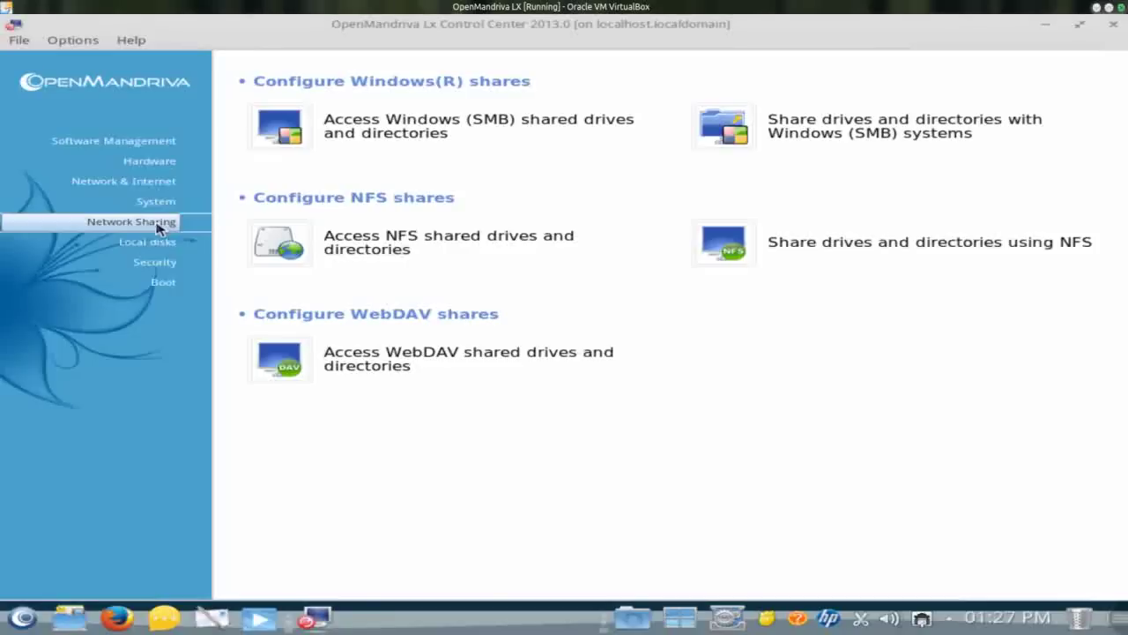
click(154, 243)
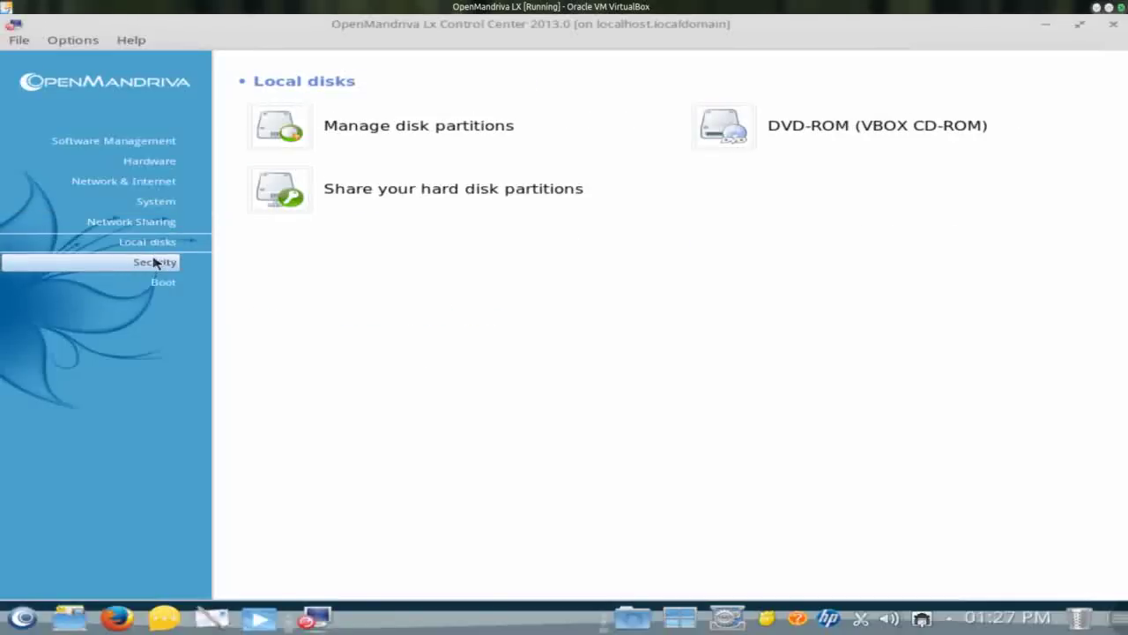
click(154, 262)
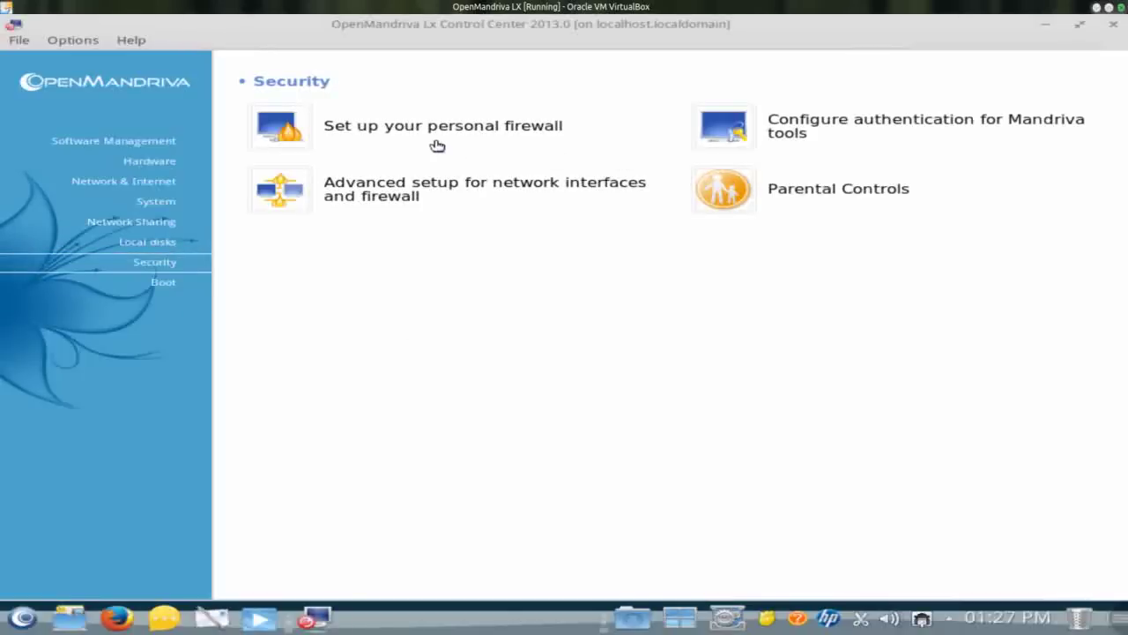
click(155, 282)
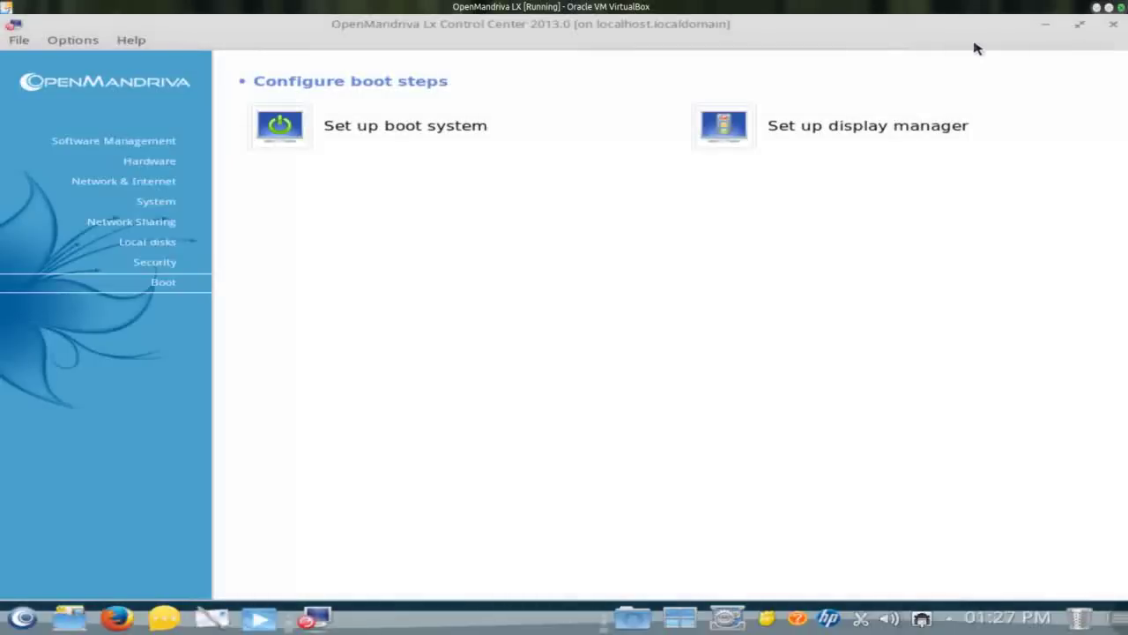
click(165, 146)
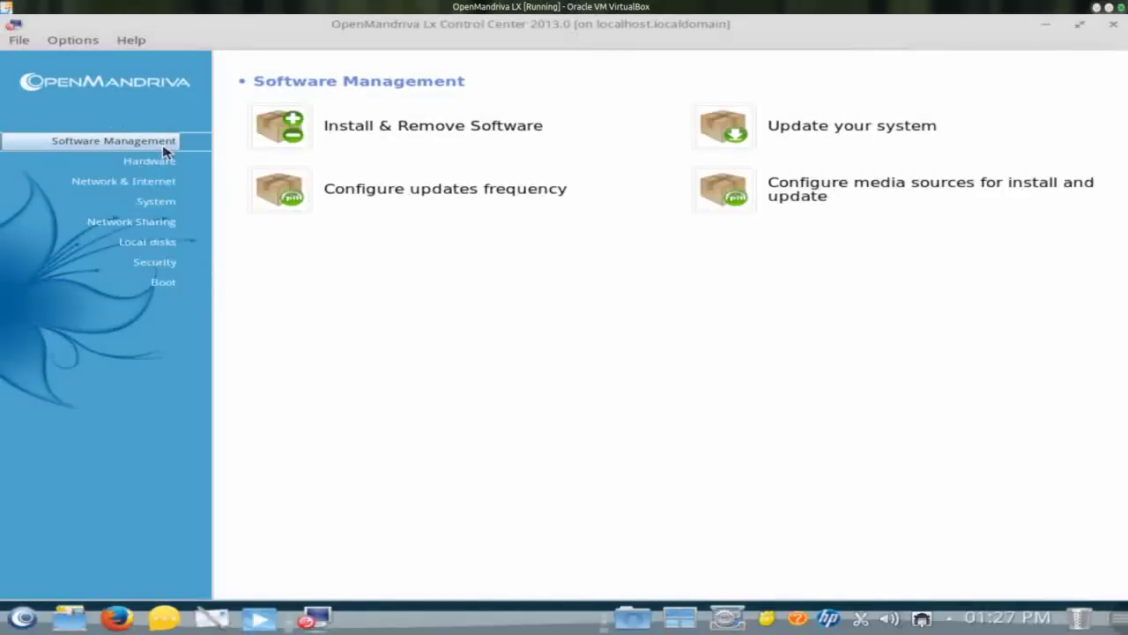
click(275, 129)
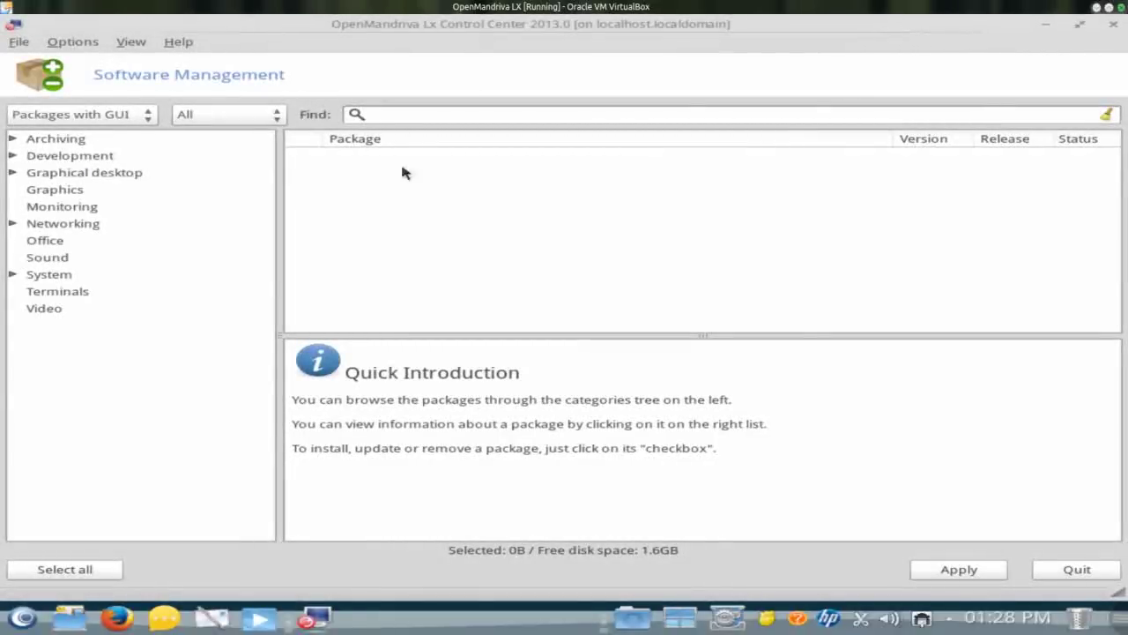
click(12, 141)
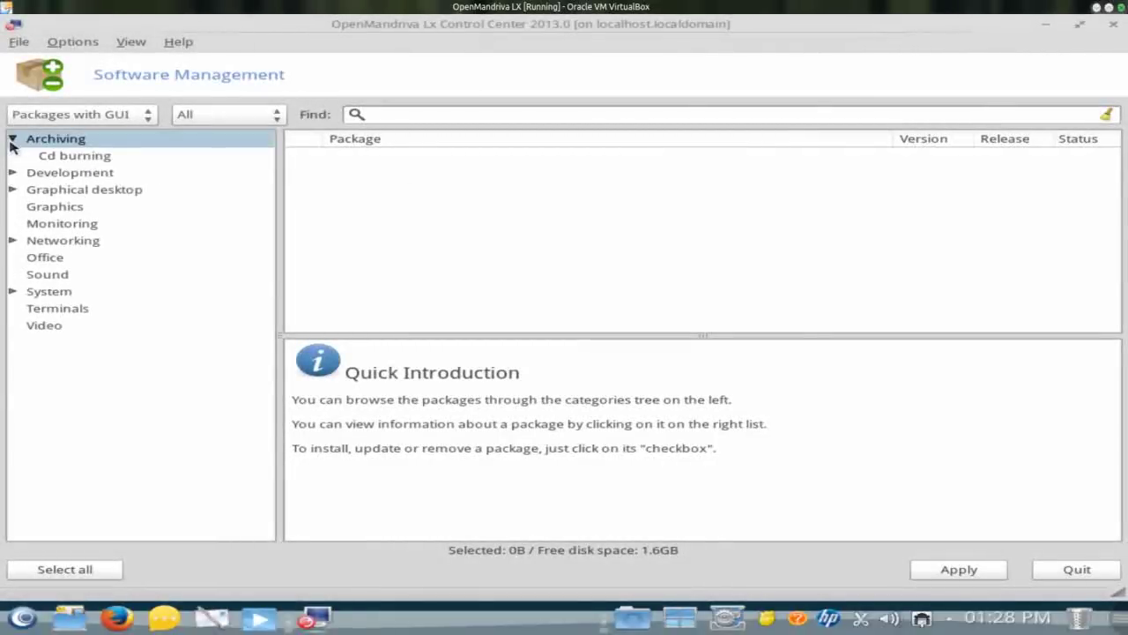
click(109, 160)
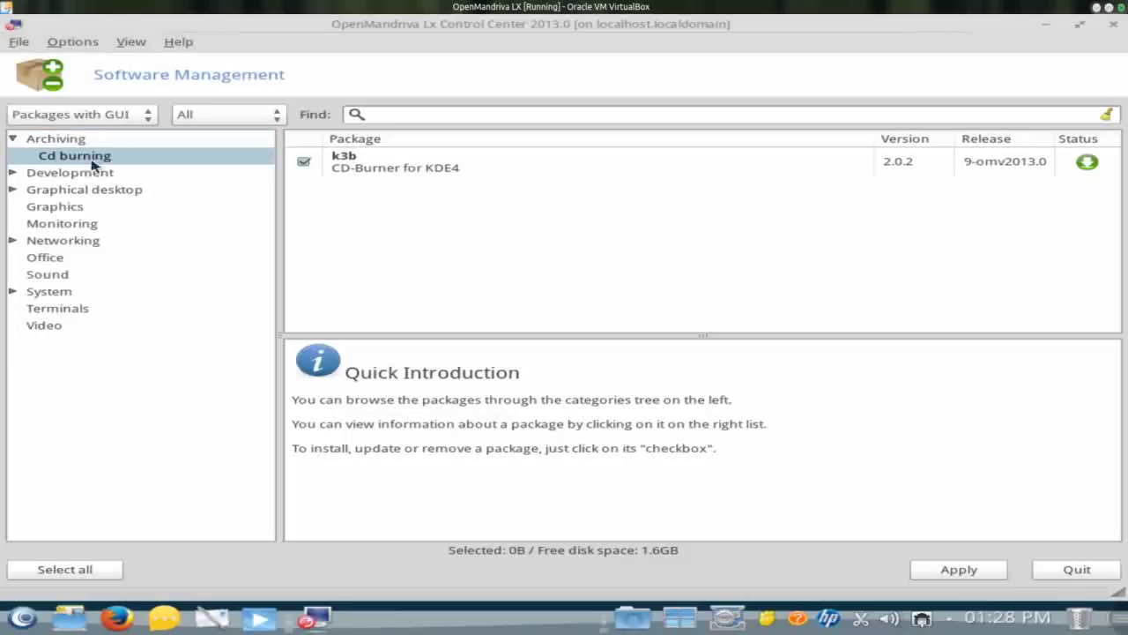
click(12, 172)
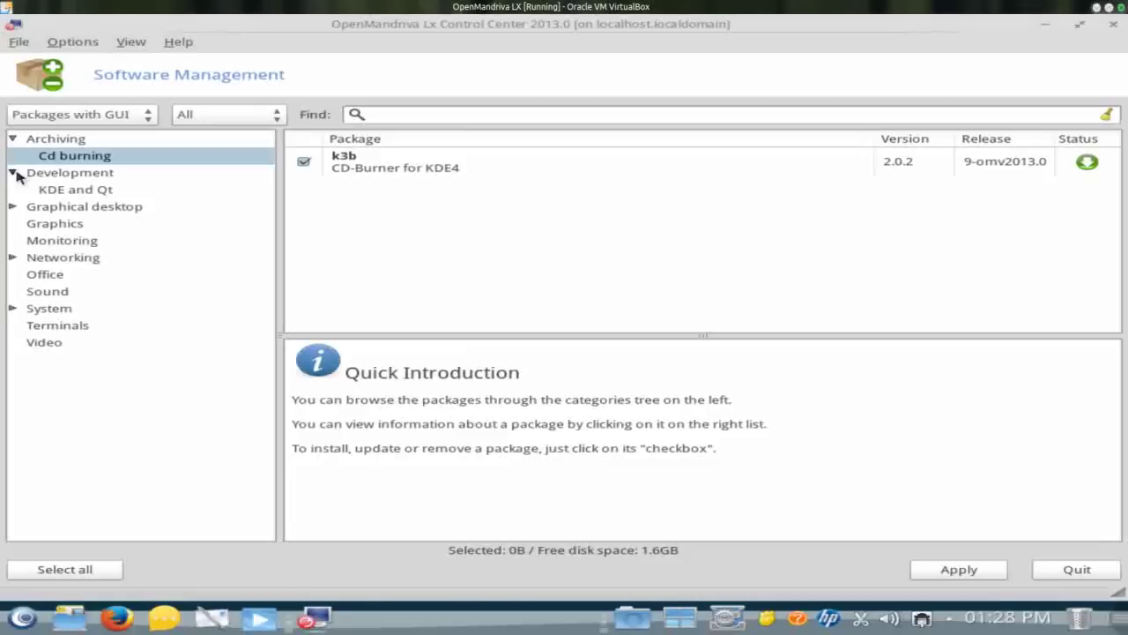
click(64, 193)
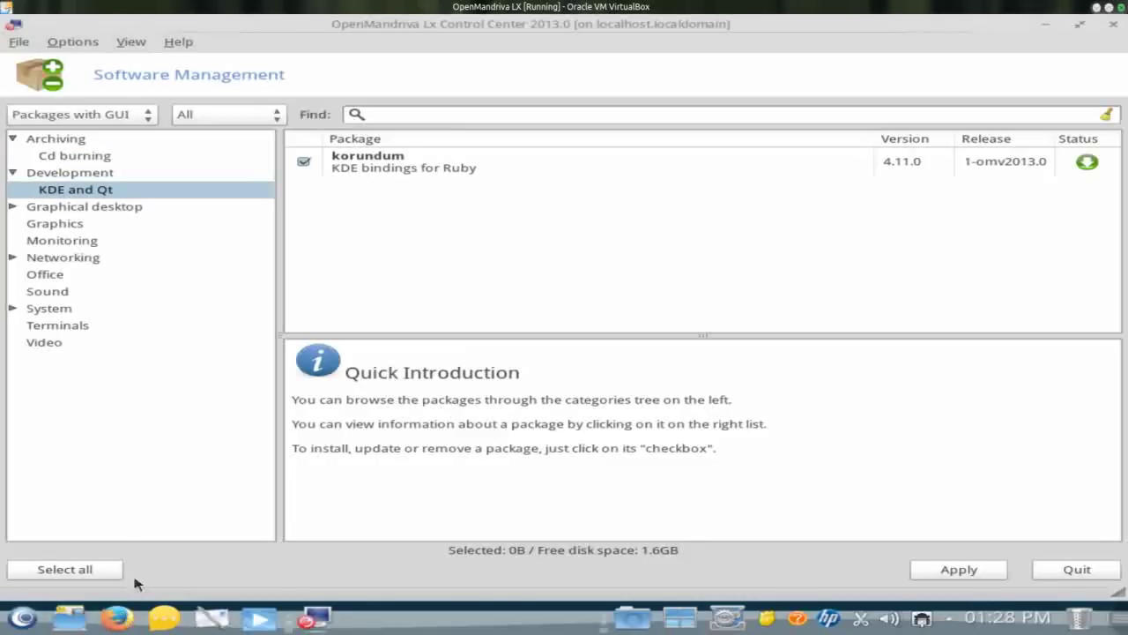
click(385, 113)
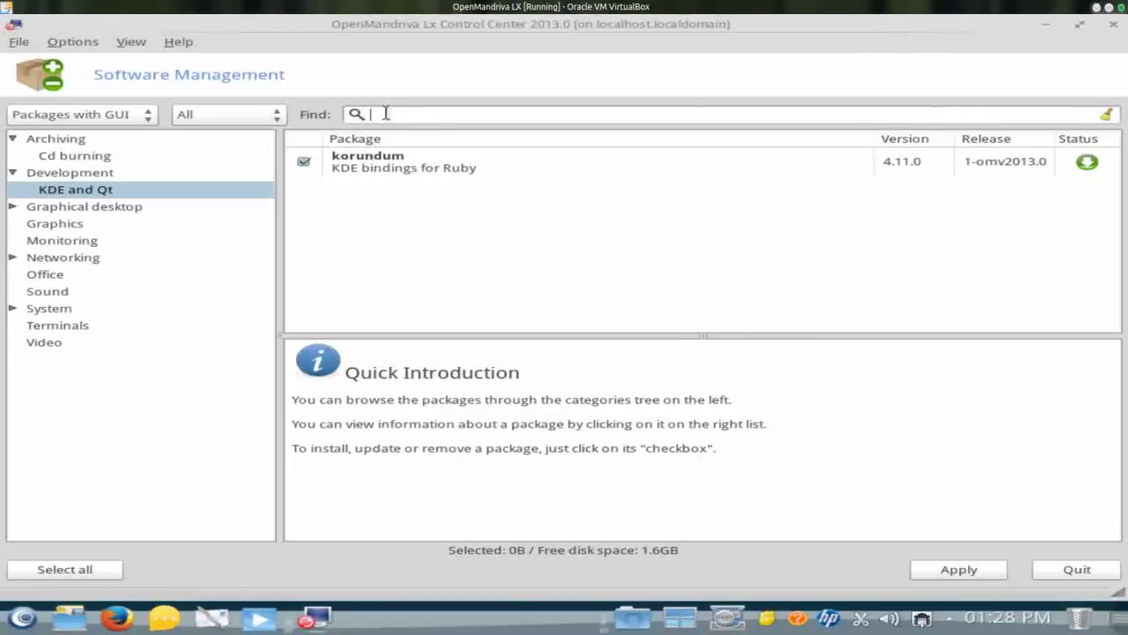
text(chromium)
key(Return)
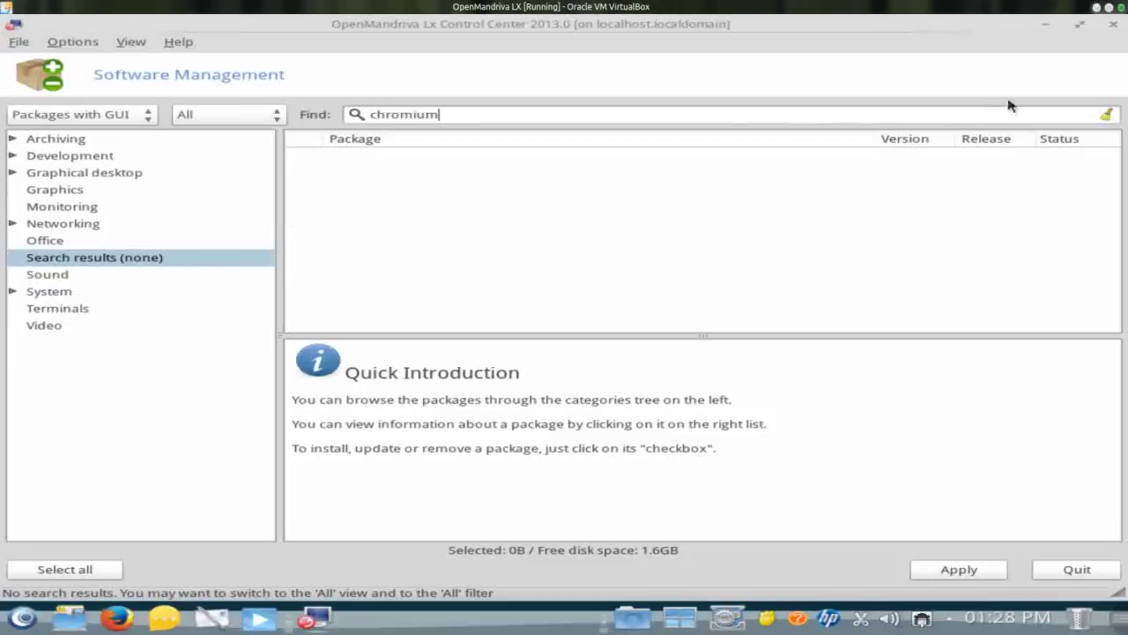
click(1114, 25)
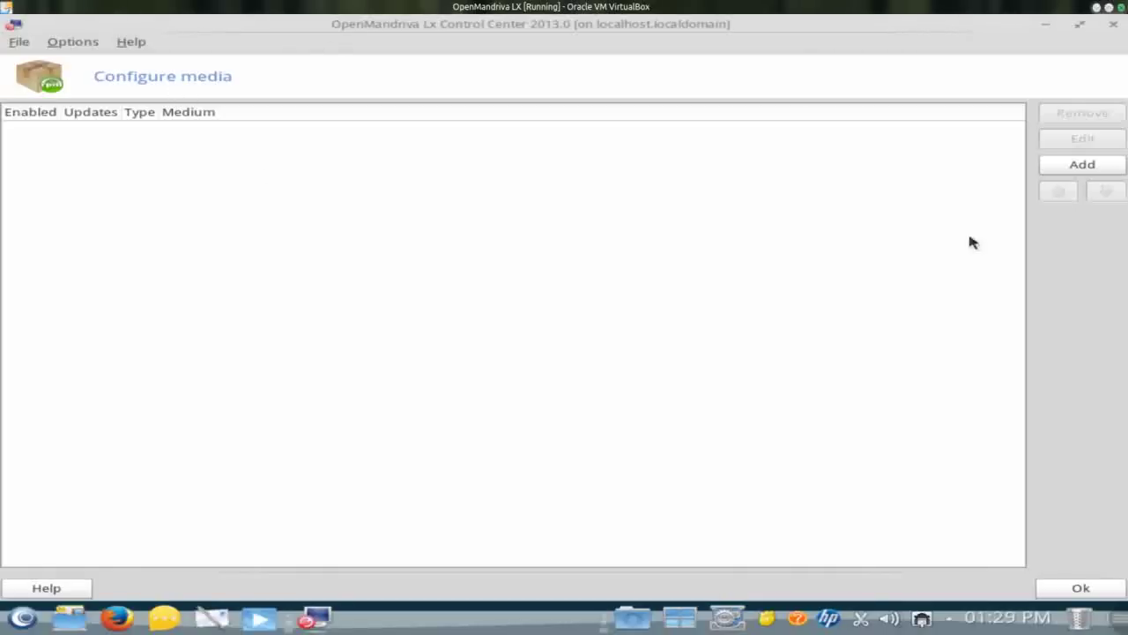
Step: Add media from the official mirror list, enabling the main, restricted, non-free and contrib sources
click(1084, 168)
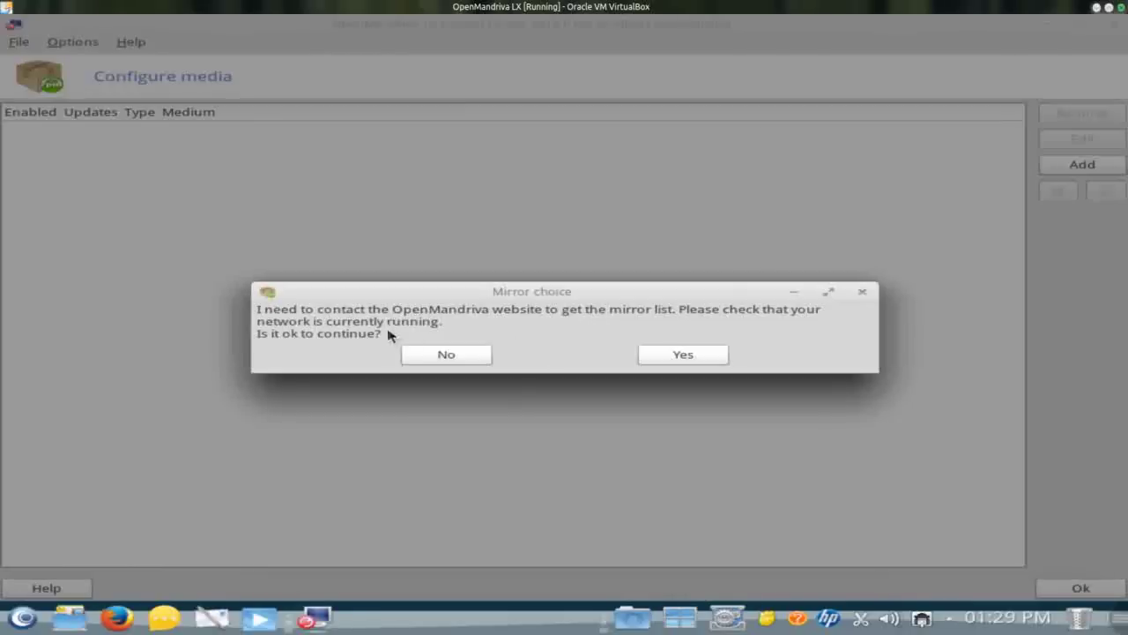
click(677, 352)
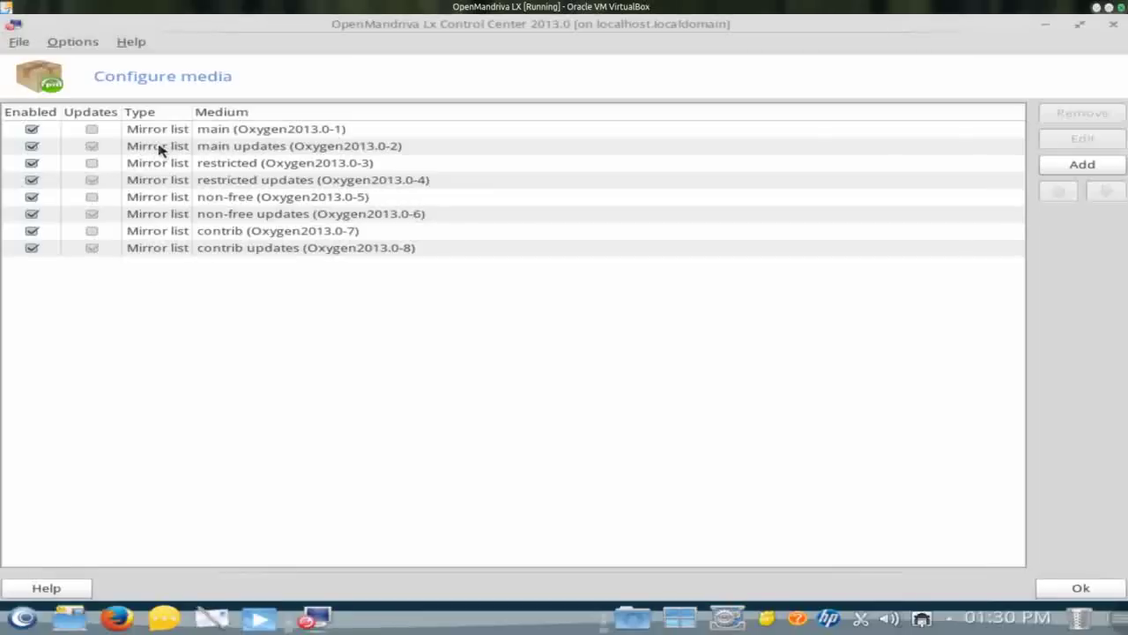
Step: Save the media, search 'chromium' to find chromium-browser-stable, then quit the software manager
click(1055, 589)
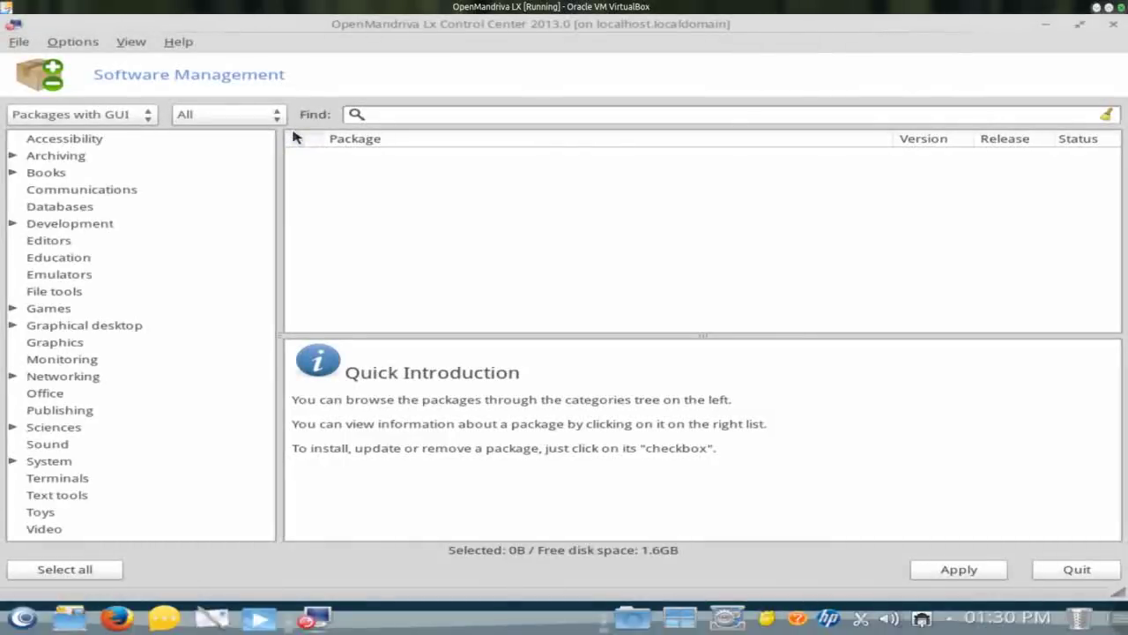
click(370, 116)
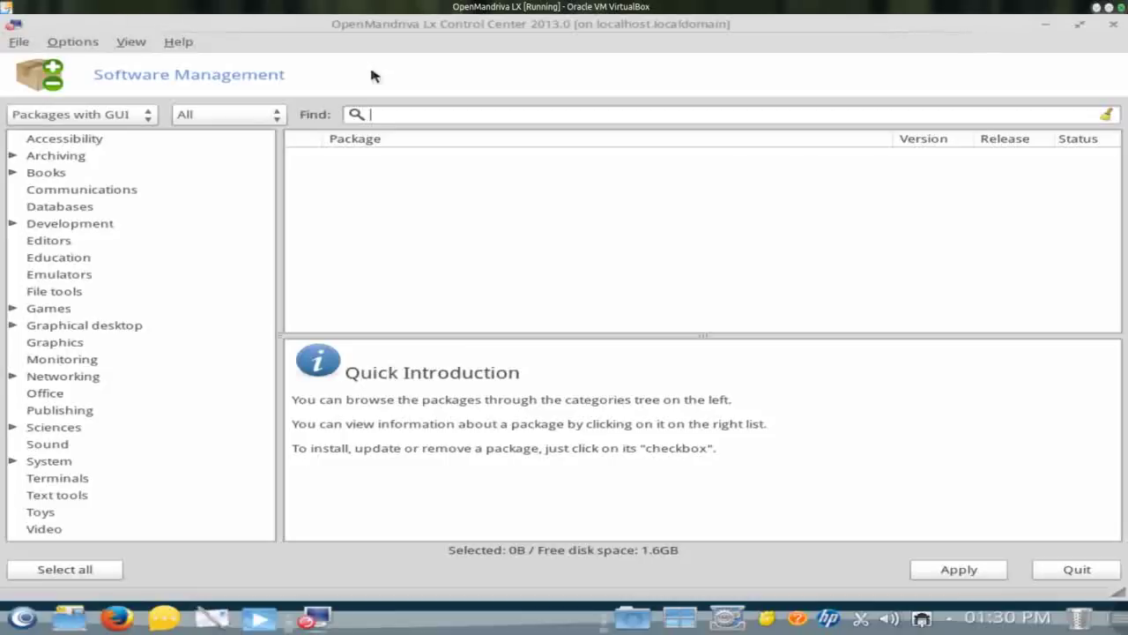
text(chromium)
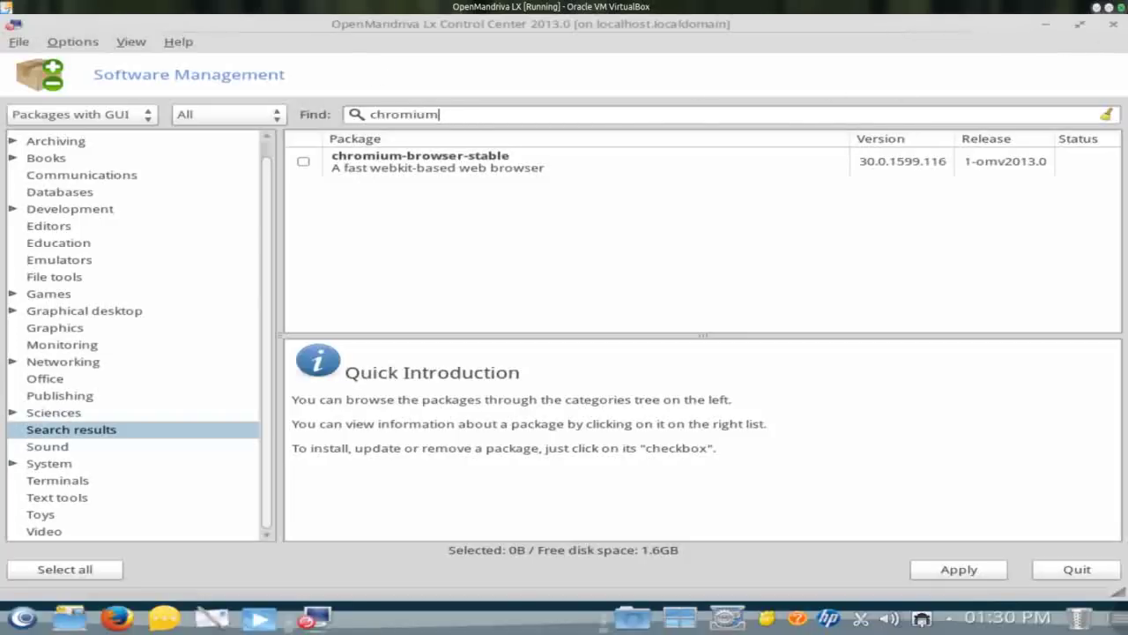
click(1065, 571)
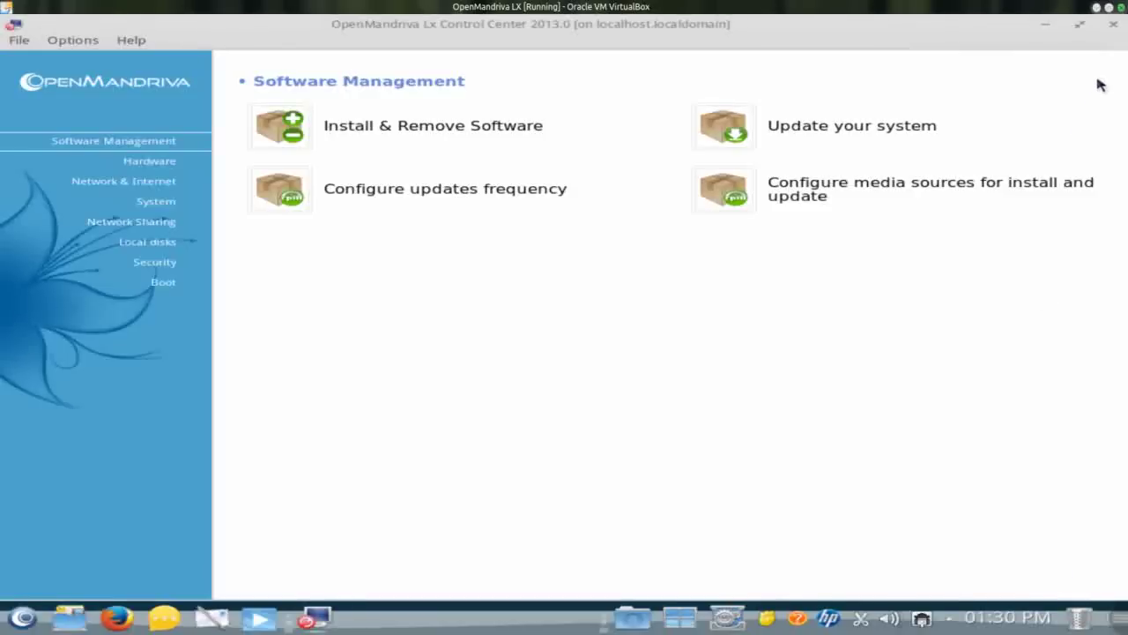
Step: Close the OpenMandriva Lx Control Center window to return to the desktop
click(1113, 24)
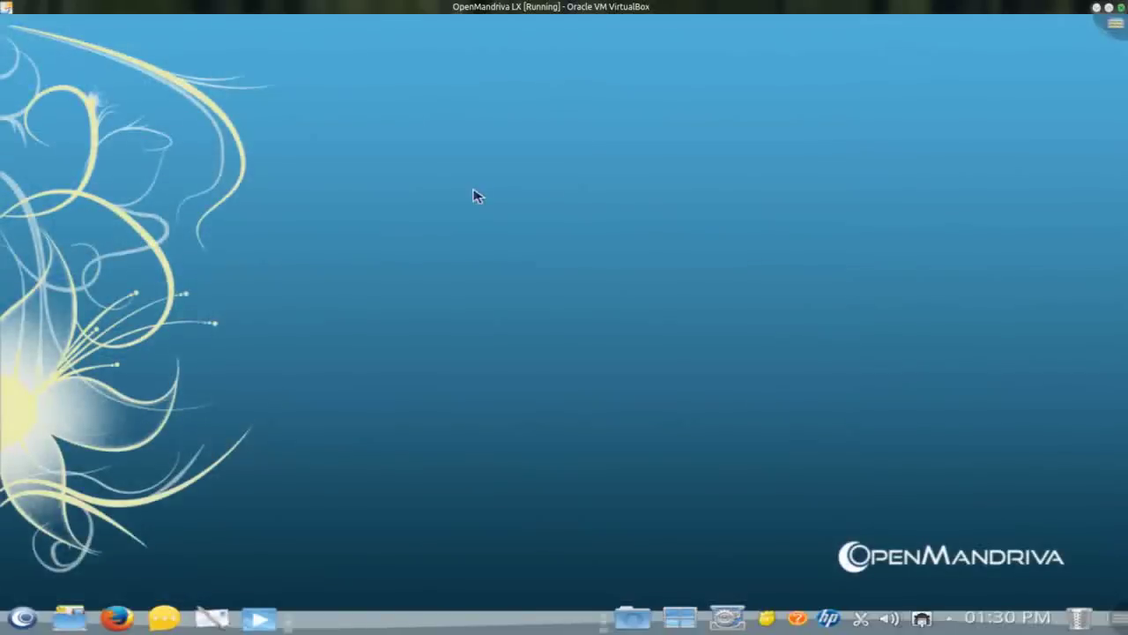